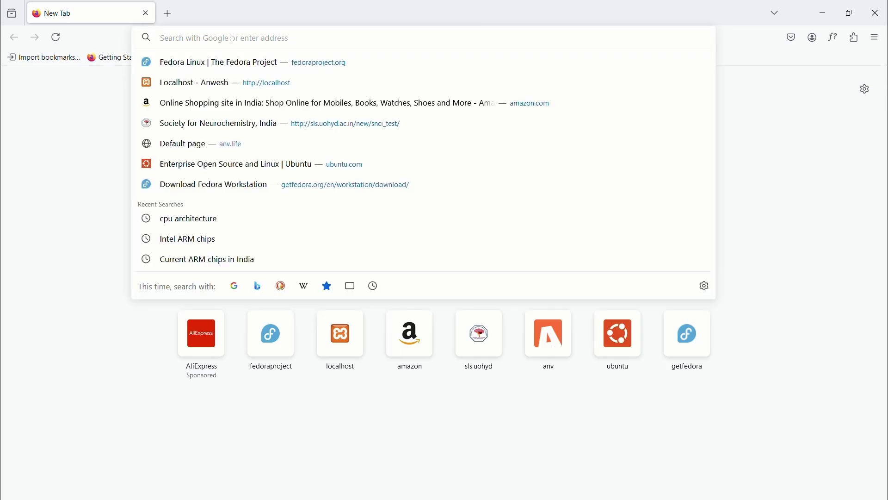
Step: Open fedoraproject.org and go to the Fedora Workstation download page
type("fedoraproject.org")
key("Return")
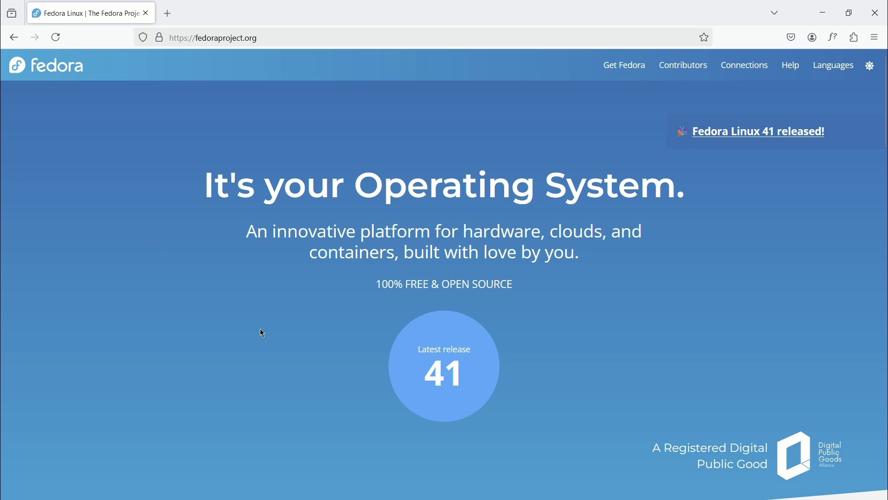
scroll(262, 334, "down", 3)
scroll(257, 322, "down", 2)
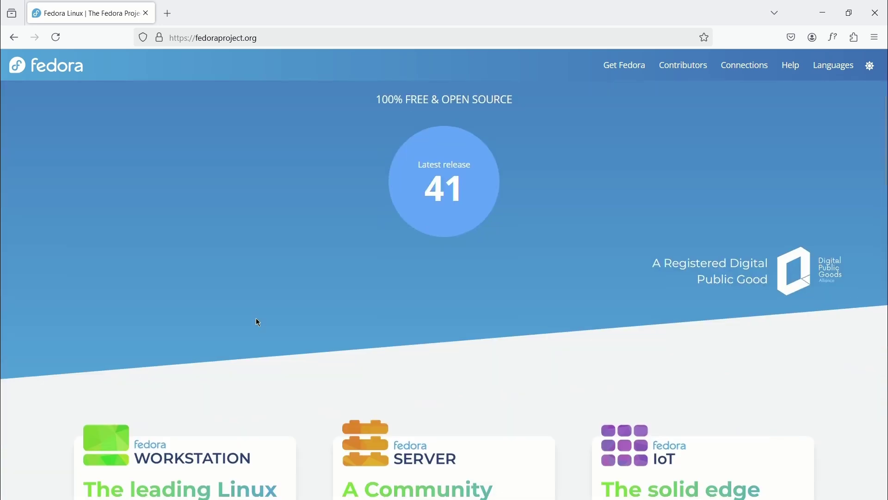
scroll(257, 321, "down", 5)
left_click(118, 337)
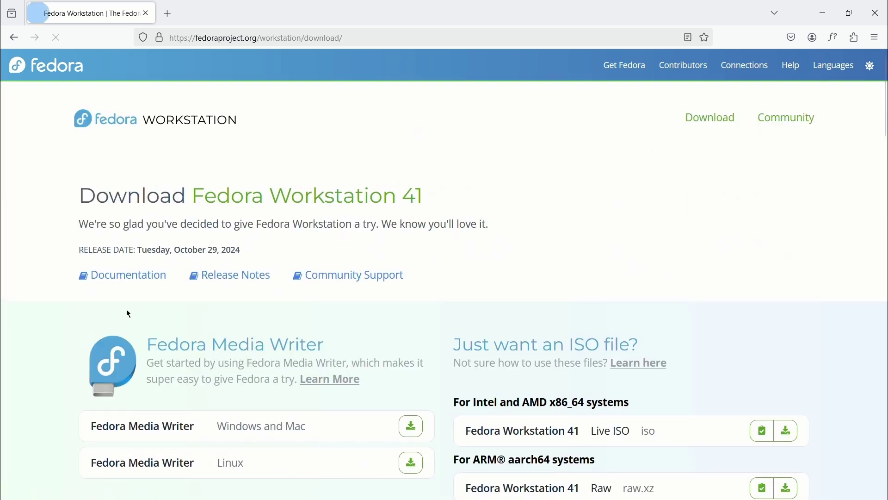
Step: Highlight 'Intel and AMD' and 'ARM®' in the system headings on the download page
scroll(640, 247, "down", 4)
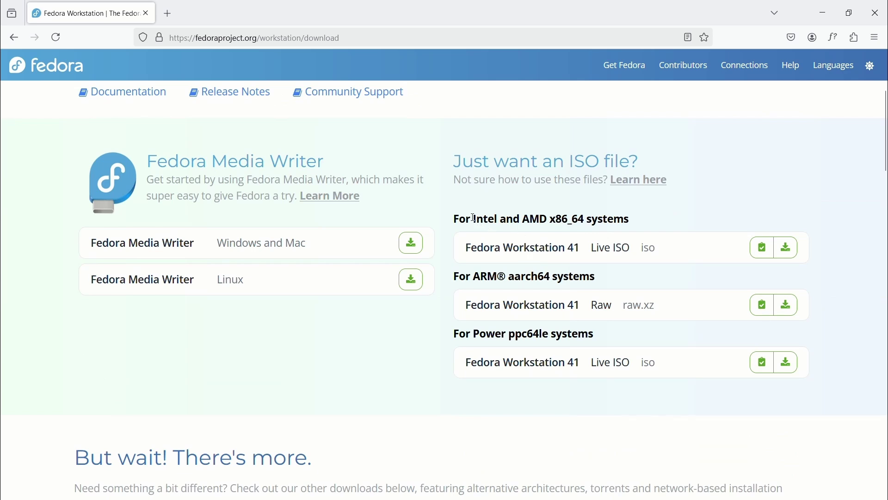
left_click_drag(473, 217, 545, 214)
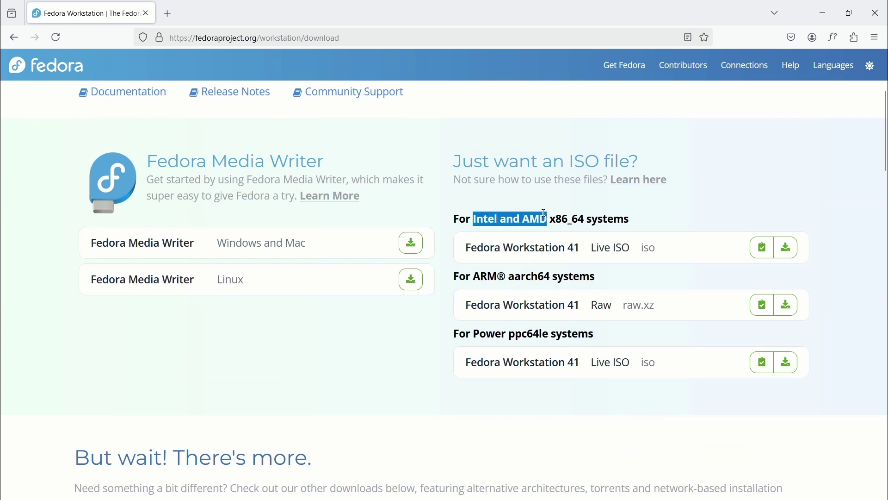
left_click_drag(476, 275, 503, 277)
left_click(649, 219)
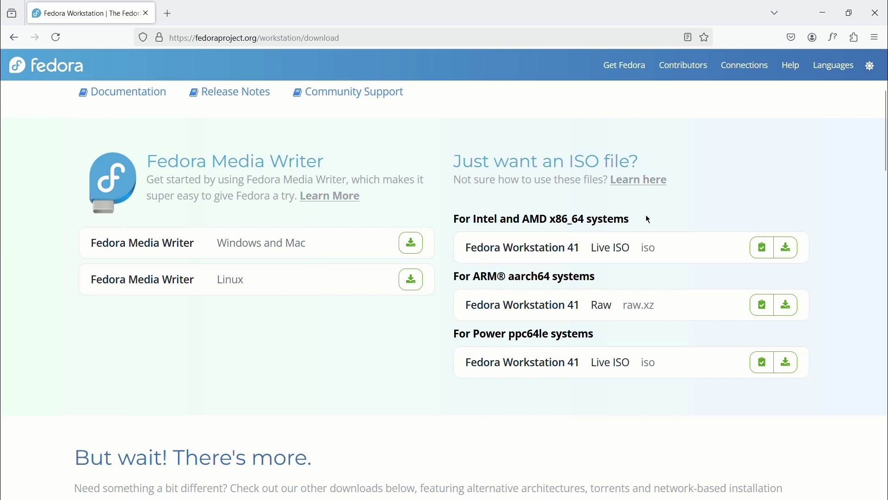
Step: Download the x86_64 Fedora Workstation 41 Live ISO into the Desktop folder
left_click(793, 256)
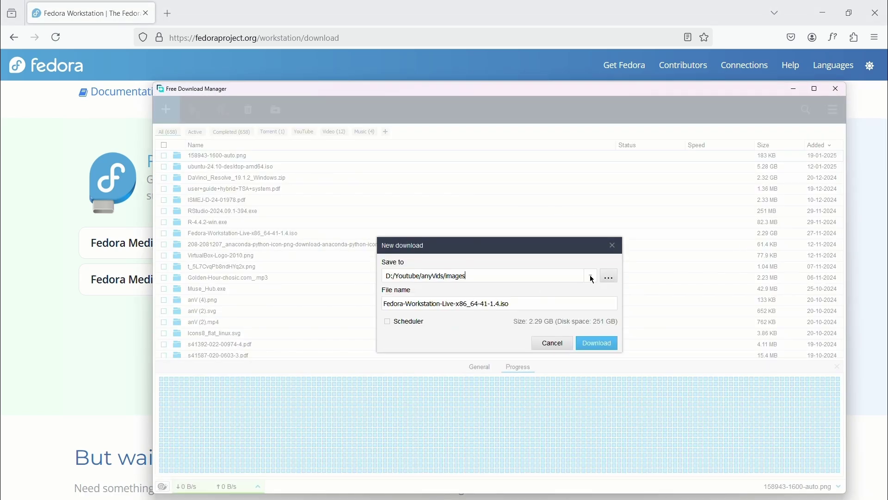
left_click(591, 276)
left_click(480, 294)
left_click(603, 342)
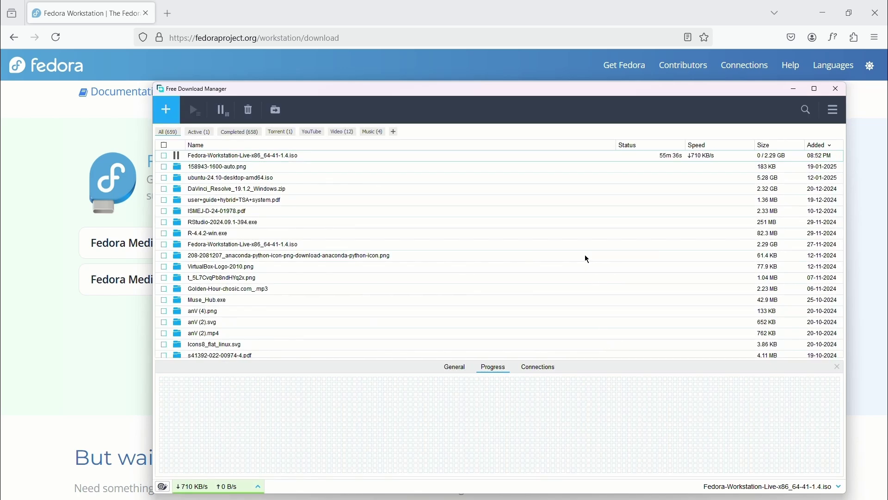
Step: Search for 'rufus' in a new tab and browse the official Rufus website
left_click(167, 13)
type("rufu")
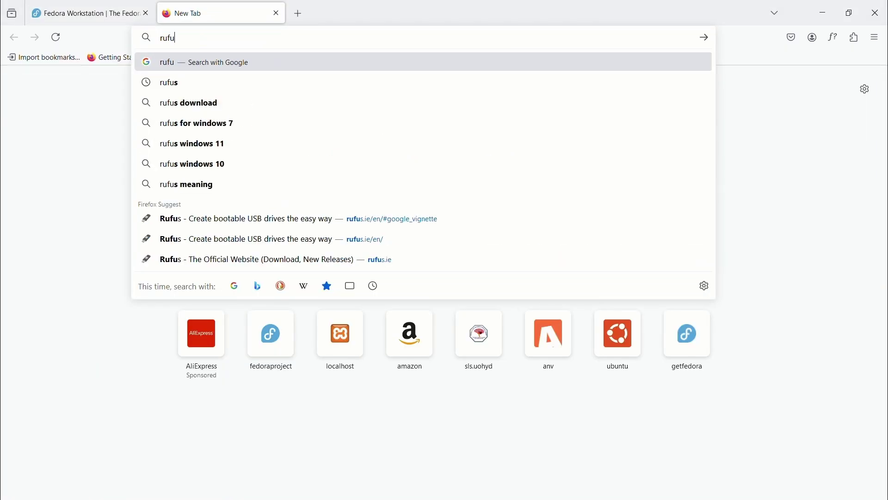
type("s")
key("Return")
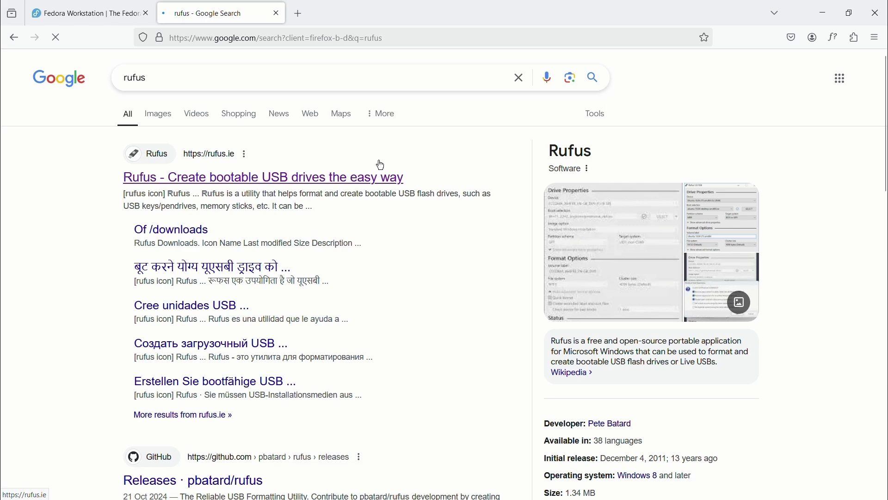
left_click(380, 165)
scroll(580, 189, "down", 8)
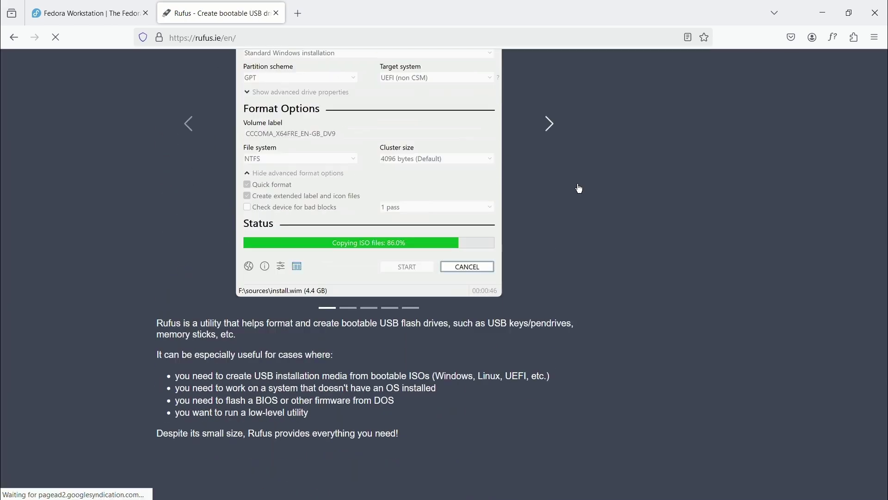
scroll(579, 188, "down", 10)
Step: Search 'balena etcher' and download the balenaEtcher-1.19.25.Setup.exe Windows installer
left_click(298, 13)
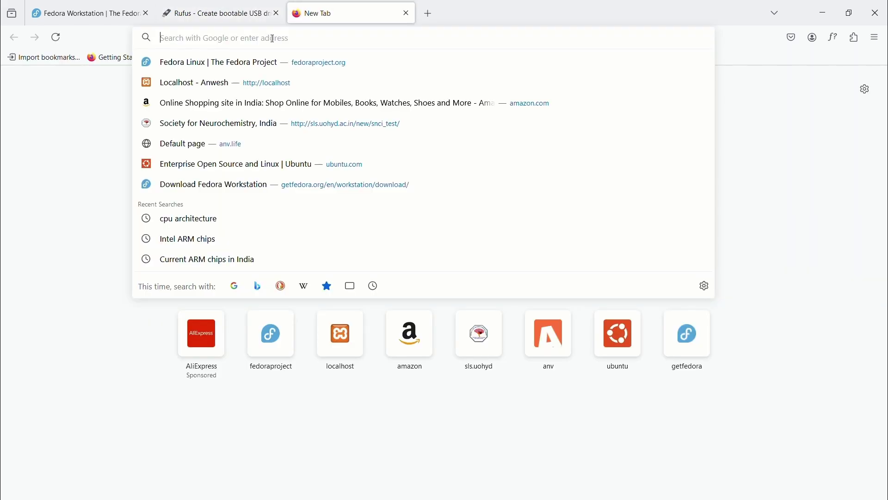
type("balena etcher")
key("Return")
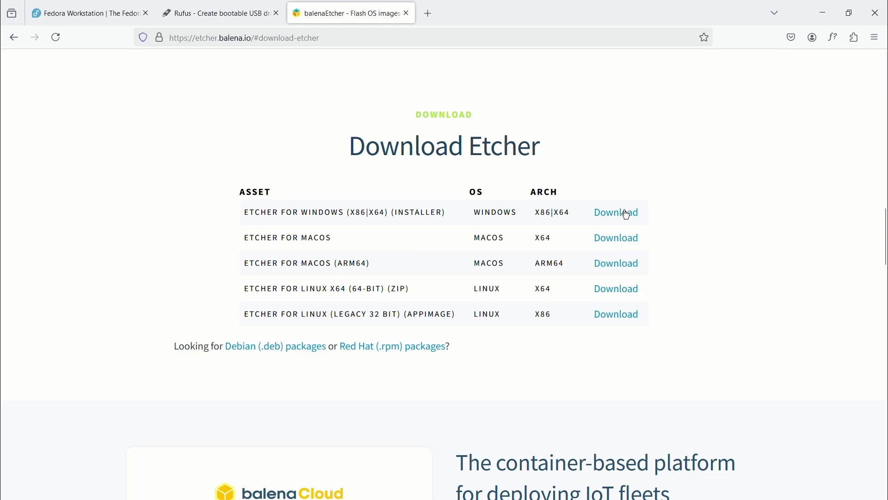
left_click(616, 218)
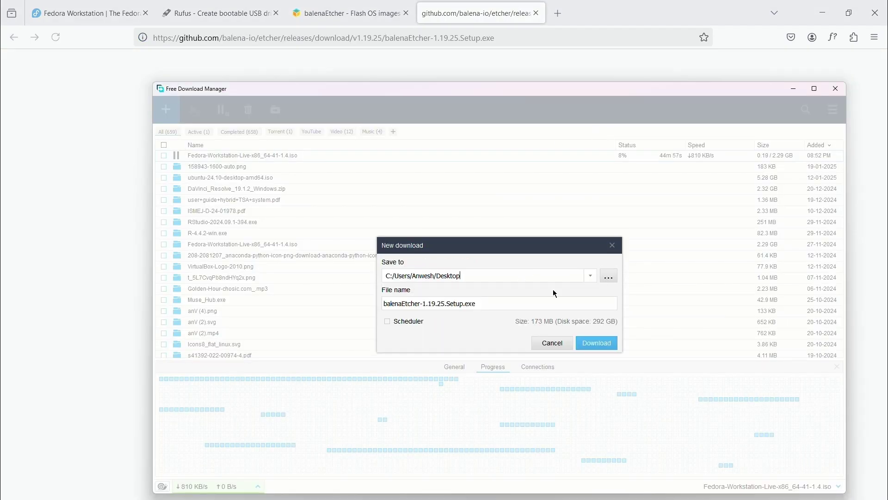
key("Return")
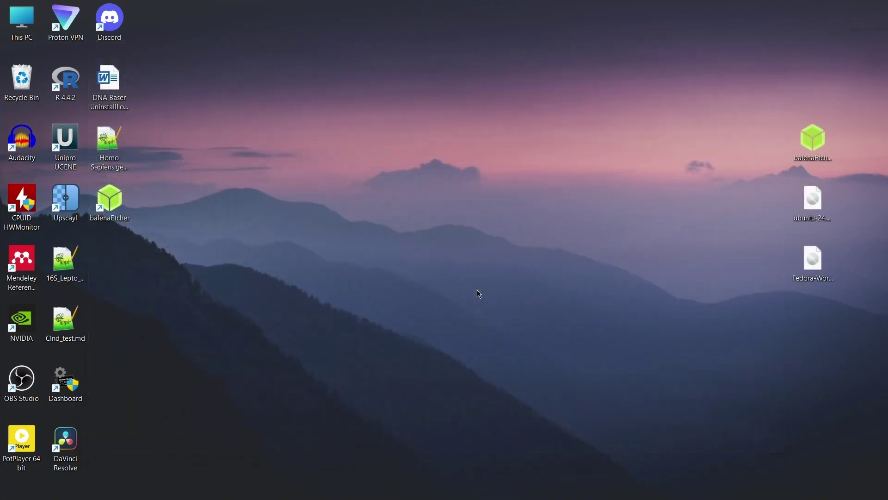
Step: Install balenaEtcher from the setup file and relaunch it
double_click(813, 139)
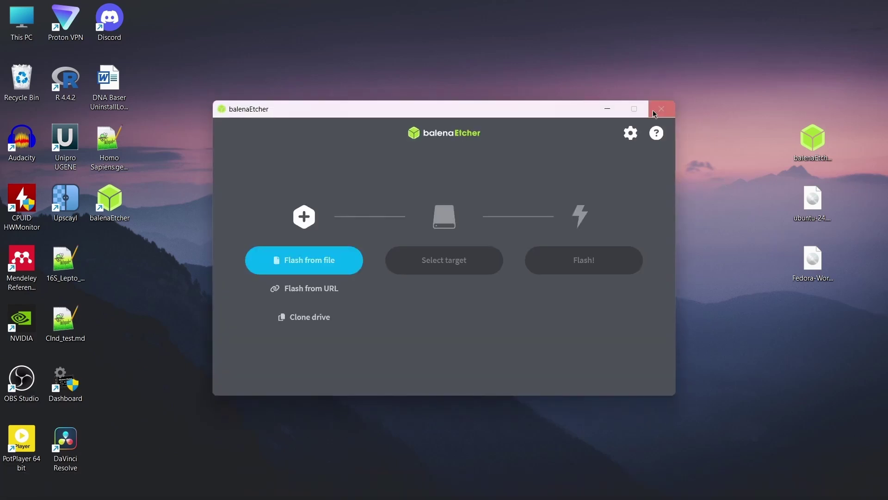
left_click(655, 113)
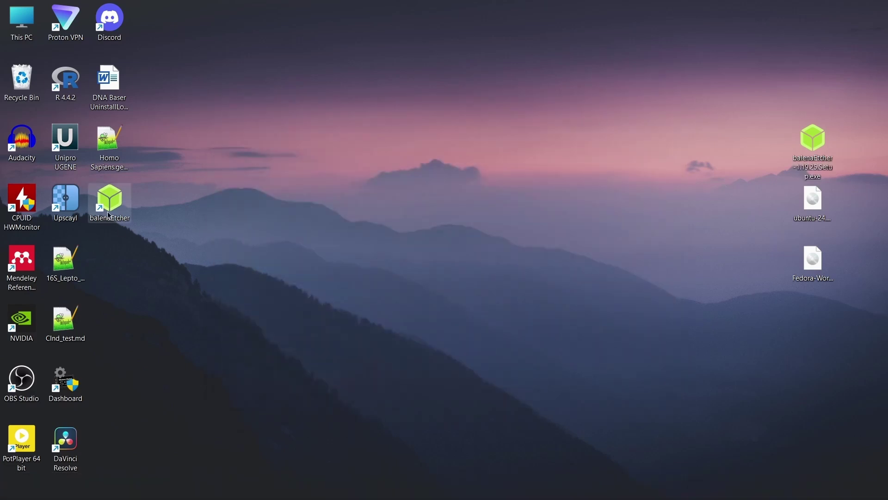
double_click(110, 215)
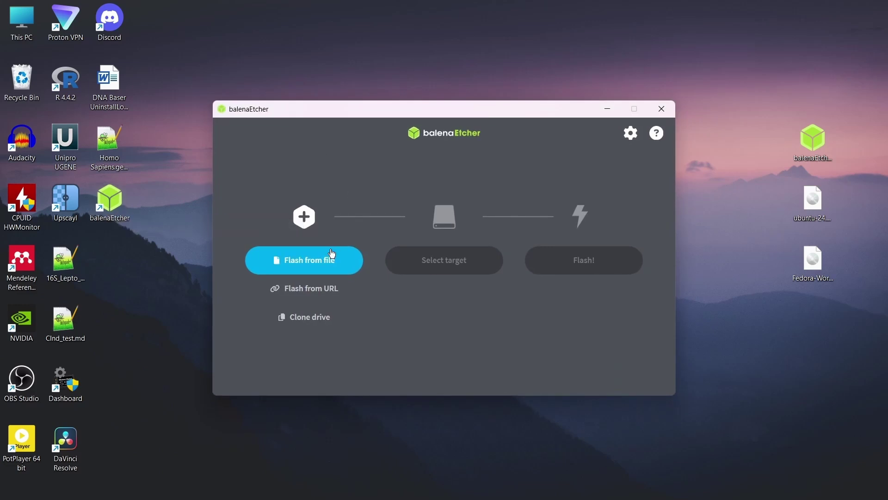
Step: Flash the Fedora Workstation ISO onto the SanDisk Cruzer Blade USB drive
left_click(330, 266)
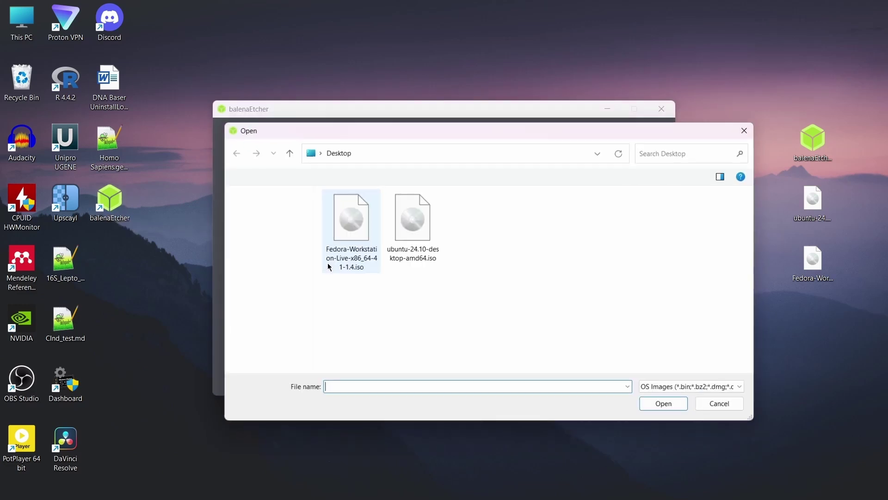
left_click(335, 239)
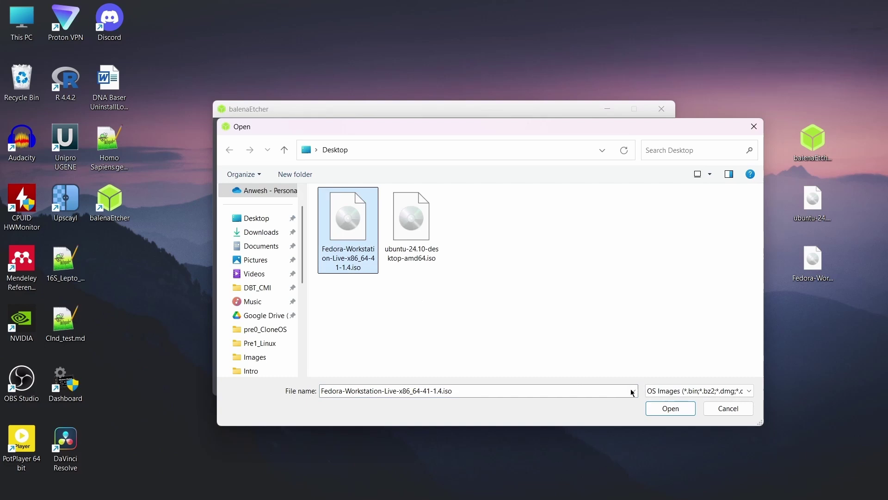
left_click(686, 409)
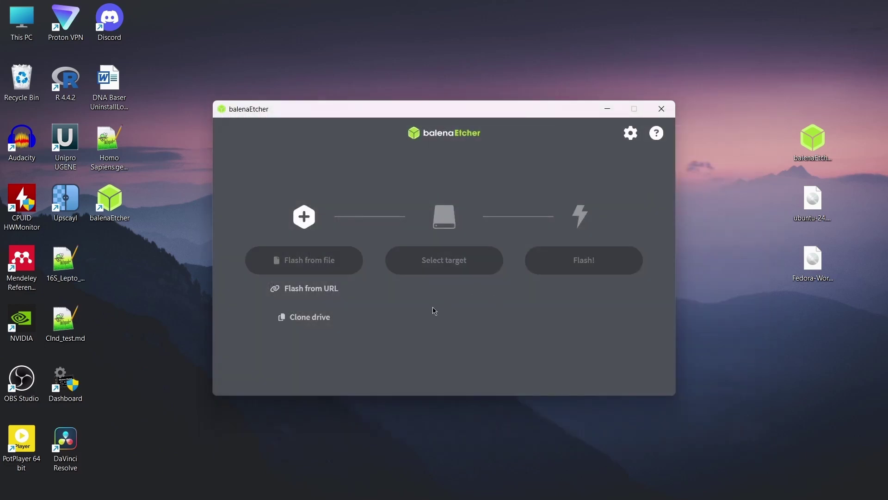
left_click(449, 272)
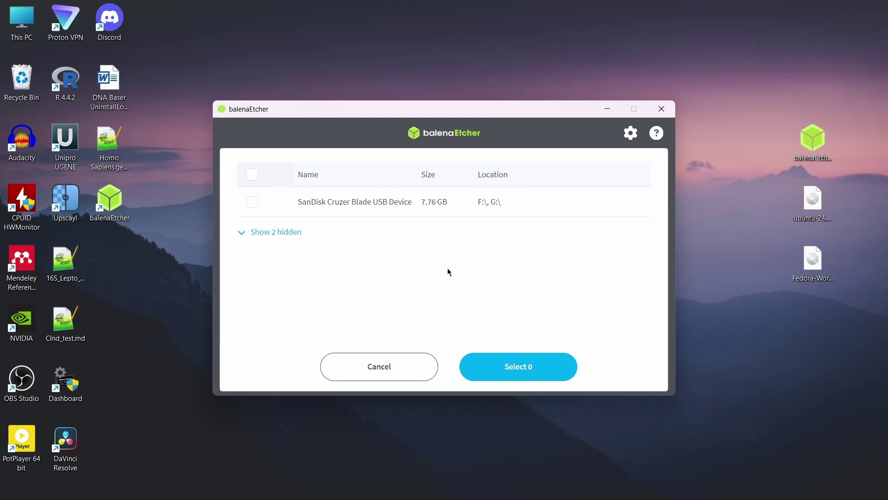
left_click(252, 202)
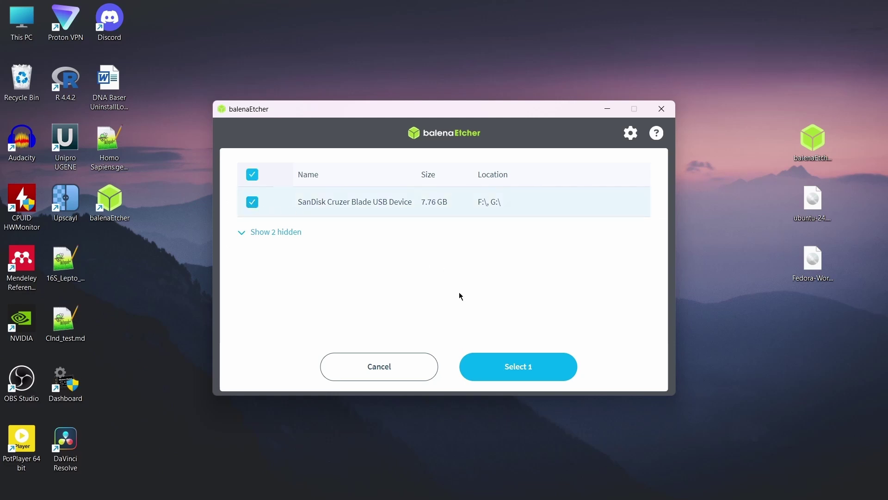
left_click(512, 375)
left_click(569, 276)
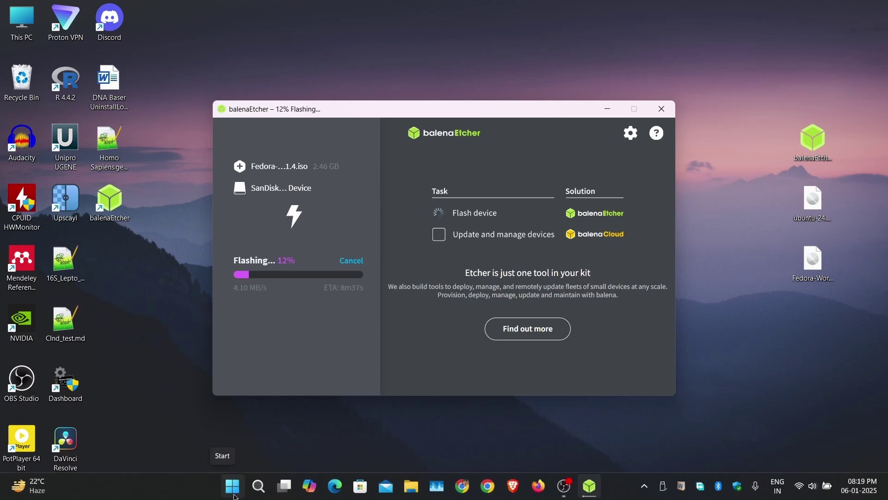
Step: Open Disk Management from the Start button menu and reposition its window
right_click(235, 496)
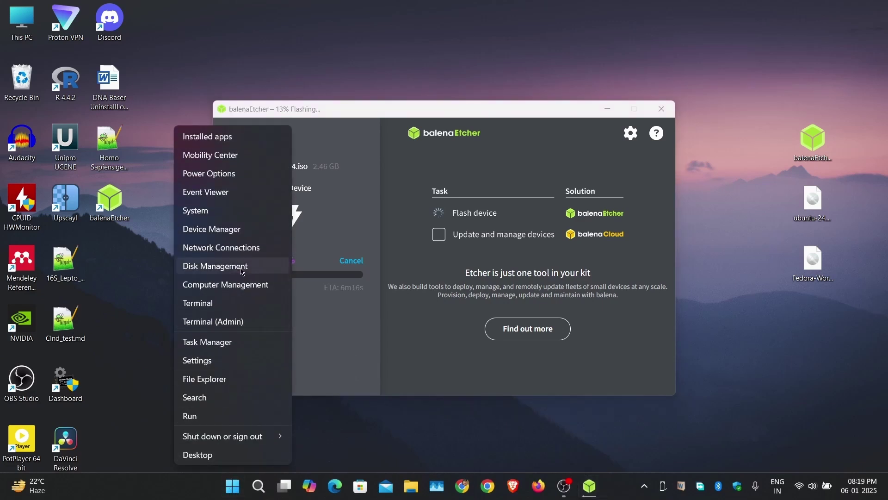
left_click(241, 271)
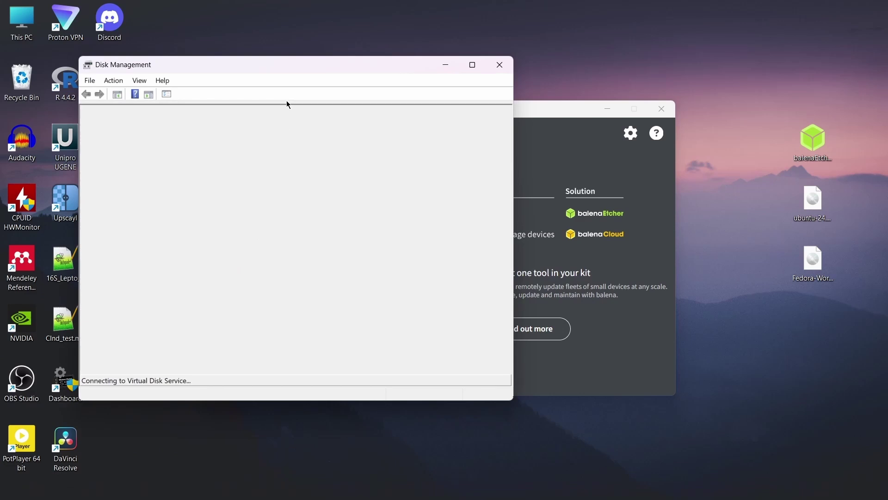
left_click_drag(279, 70, 356, 88)
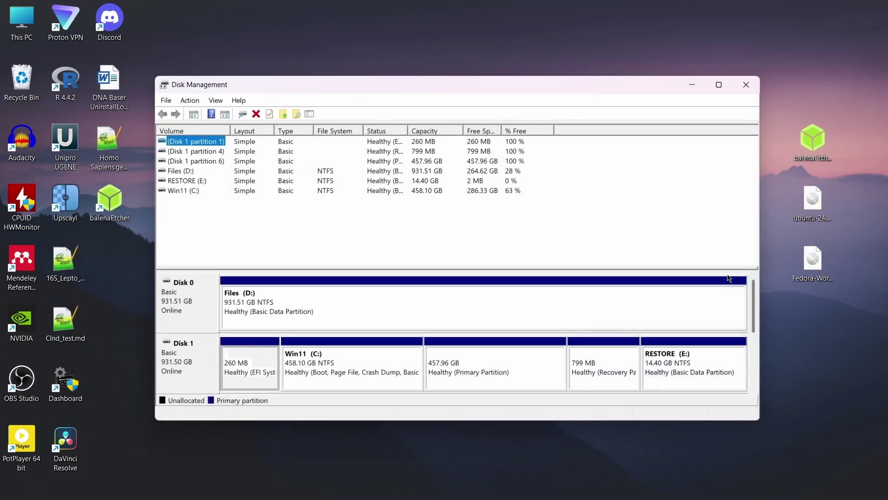
left_click_drag(430, 91, 409, 72)
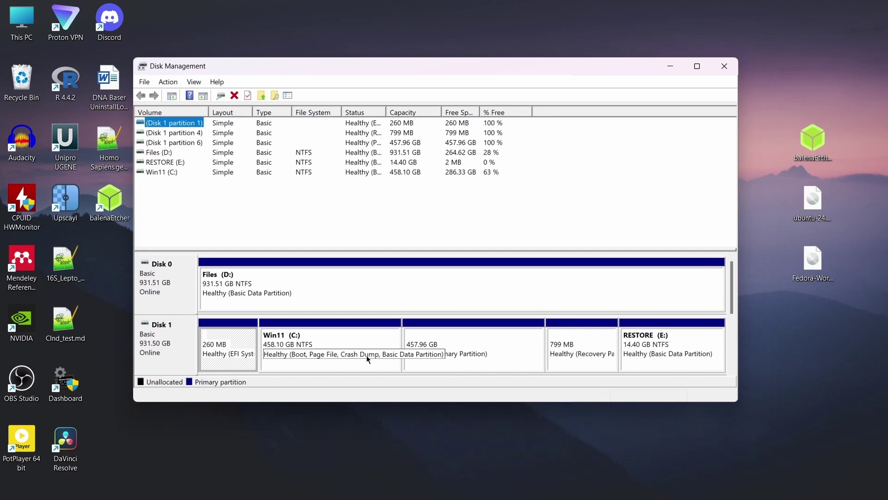
Step: Delete the 457.96 GB volume on Disk 1 and close Disk Management
left_click(471, 345)
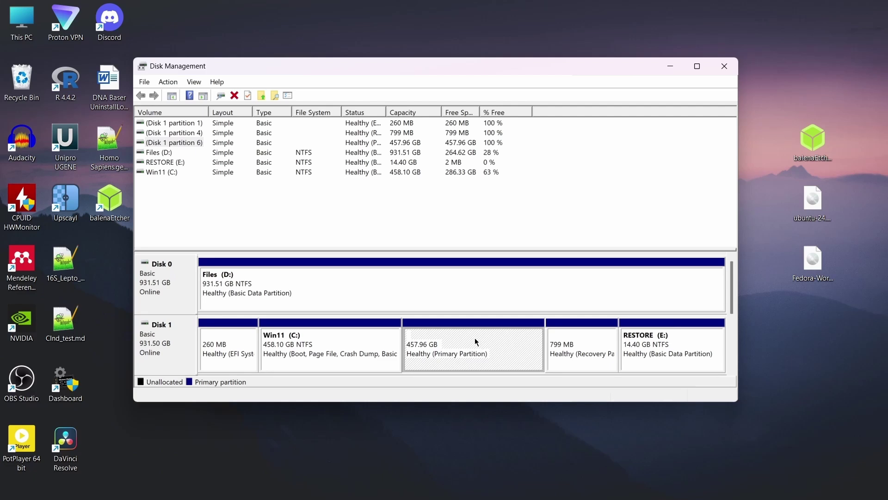
right_click(475, 341)
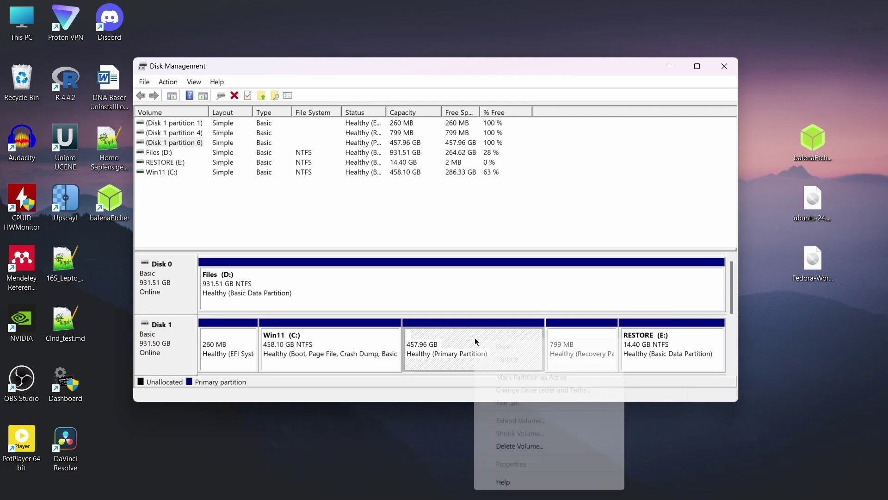
left_click(489, 446)
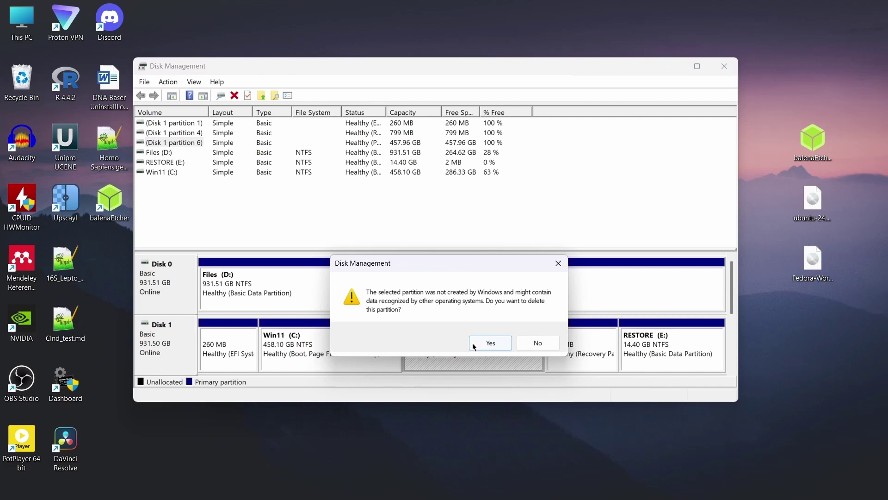
left_click(491, 344)
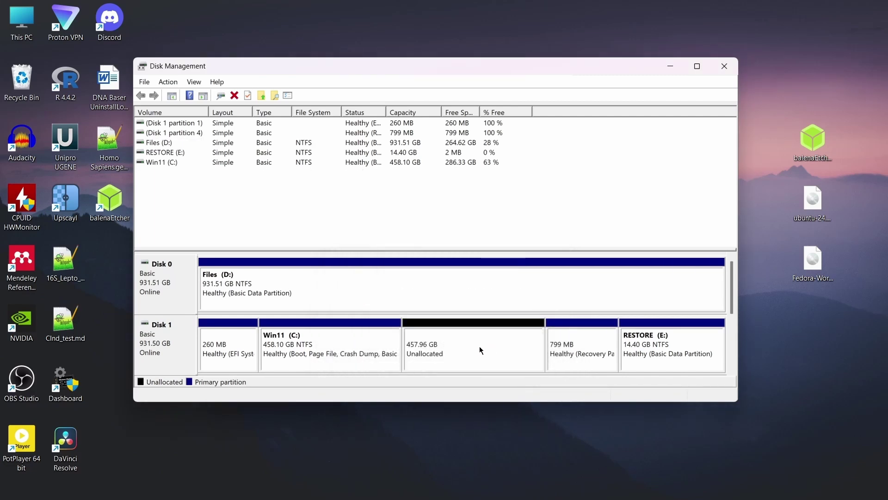
left_click(725, 66)
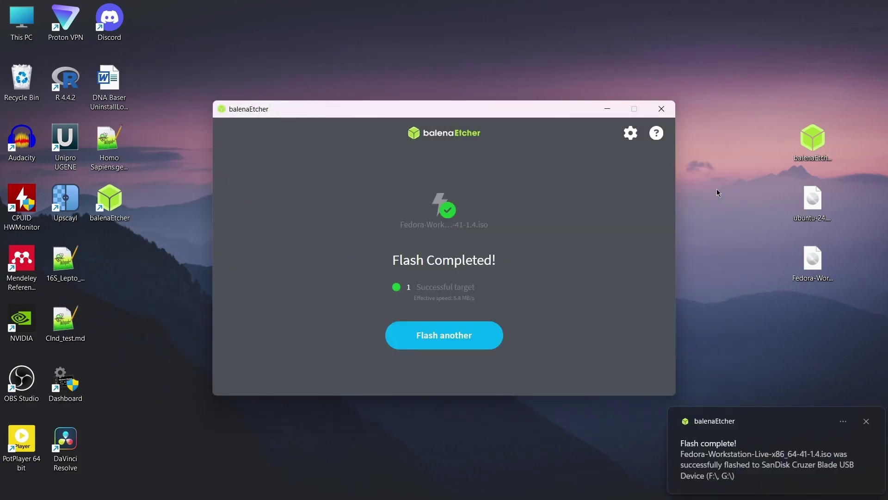
Step: Close balenaEtcher and bring up the power options in the Windows Start menu
left_click(662, 109)
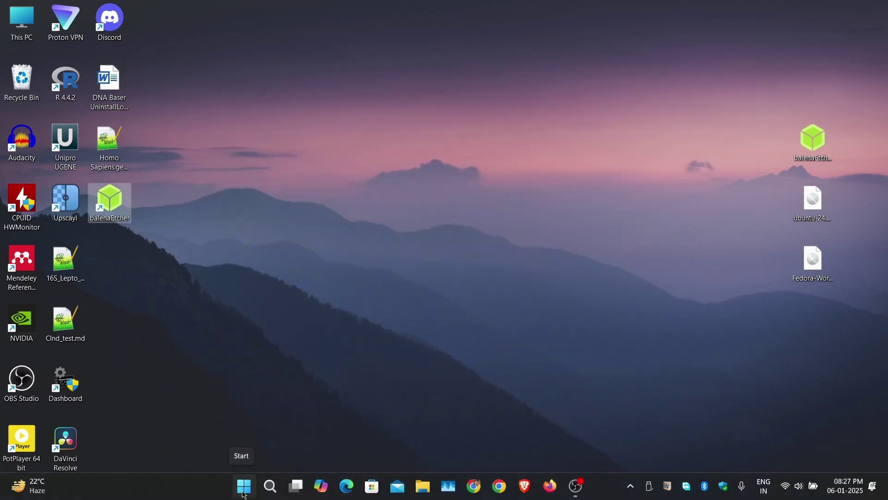
left_click(244, 486)
left_click(587, 444)
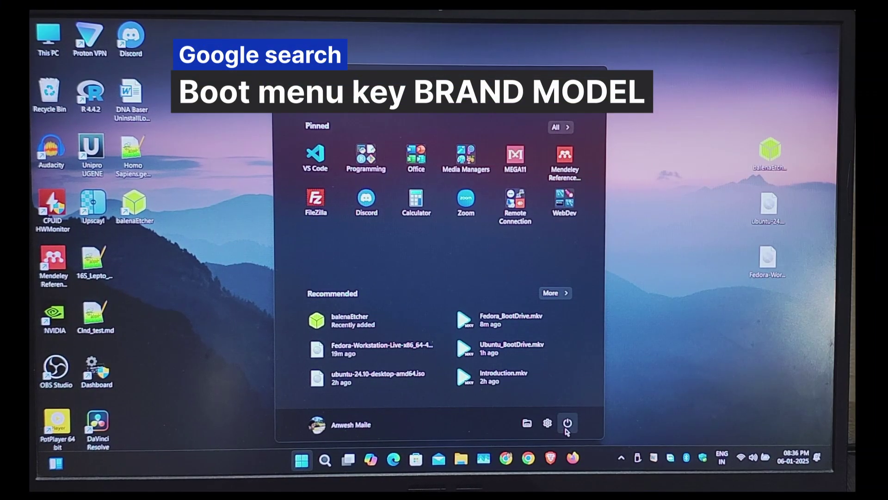
Step: Restart, boot UEFI: SanDisk Cruzer Blade, and start Fedora-Workstation-Live 41 from GRUB
left_click(566, 428)
left_click(571, 401)
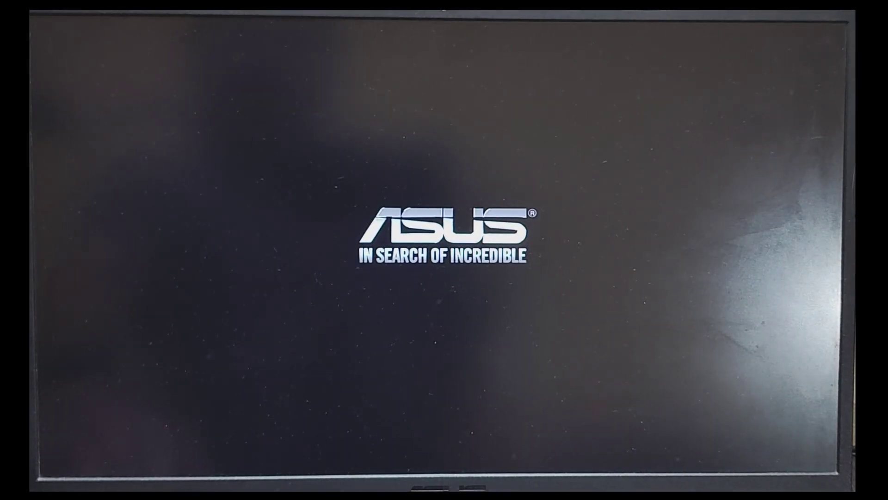
key("Escape")
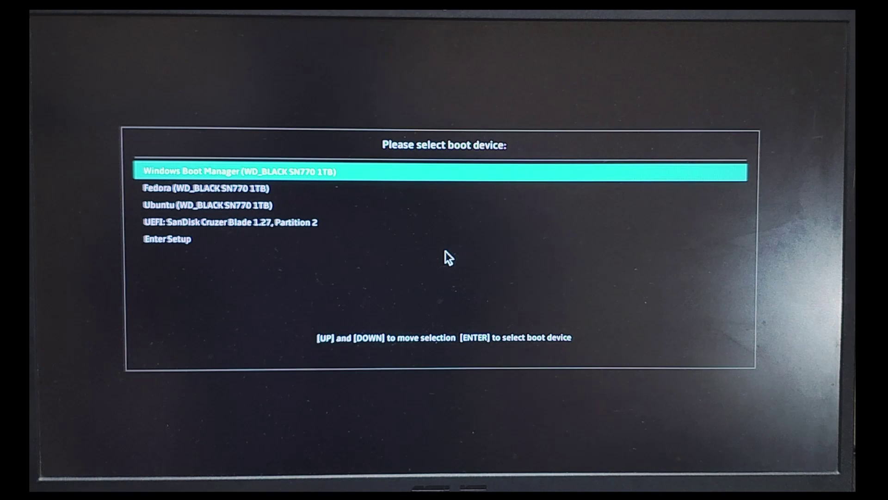
key("Down")
key("Down")
key("Down")
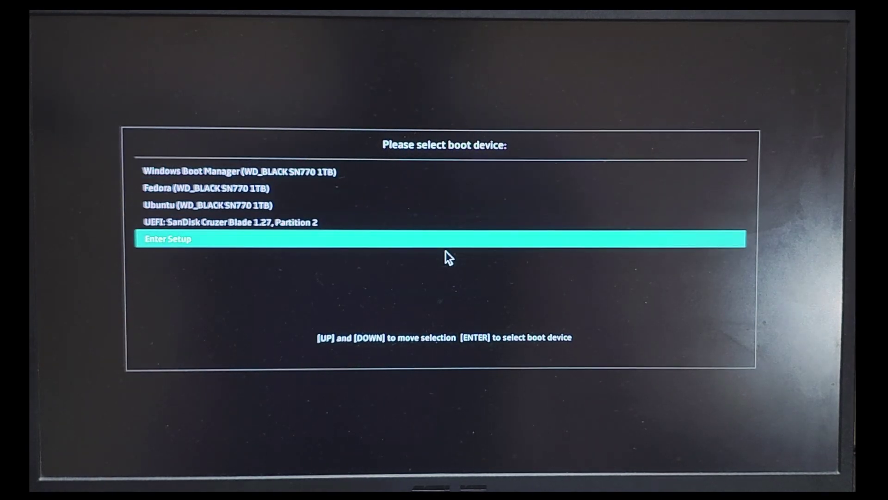
key("Up")
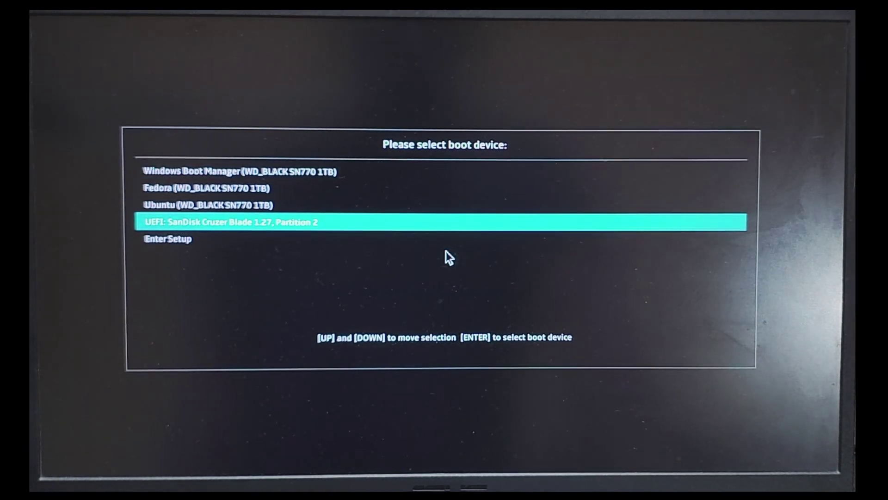
key("Return")
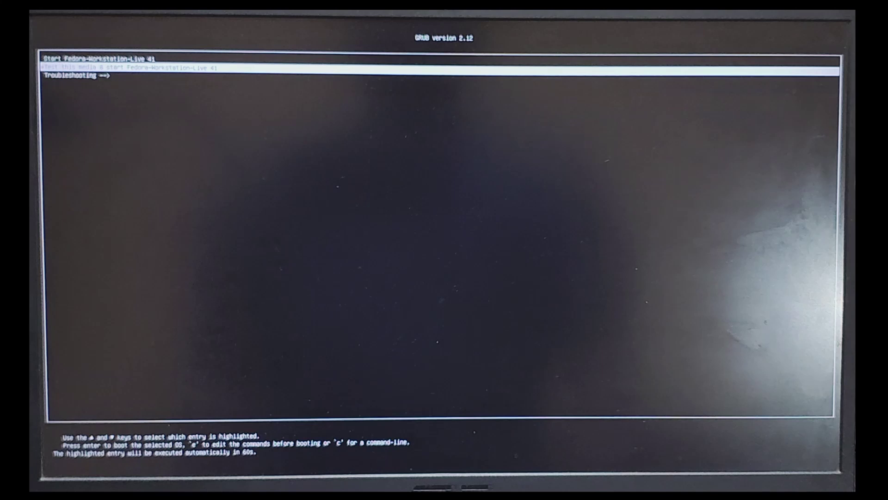
key("Up")
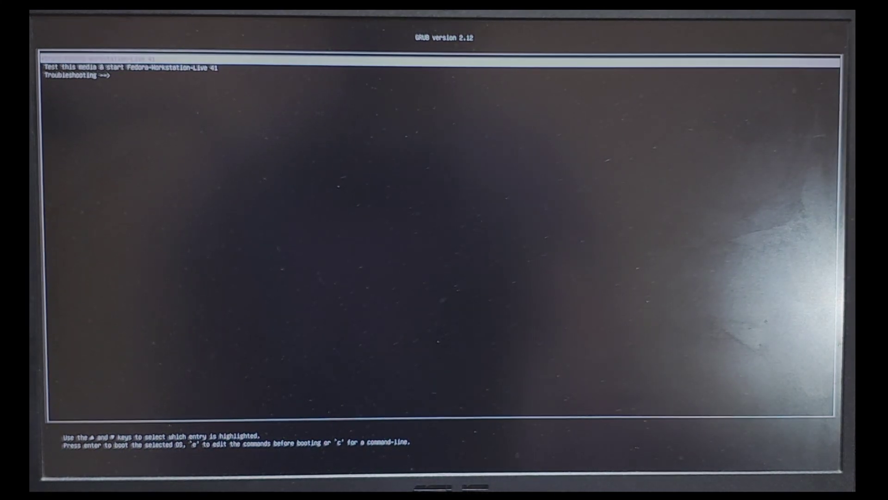
key("Return")
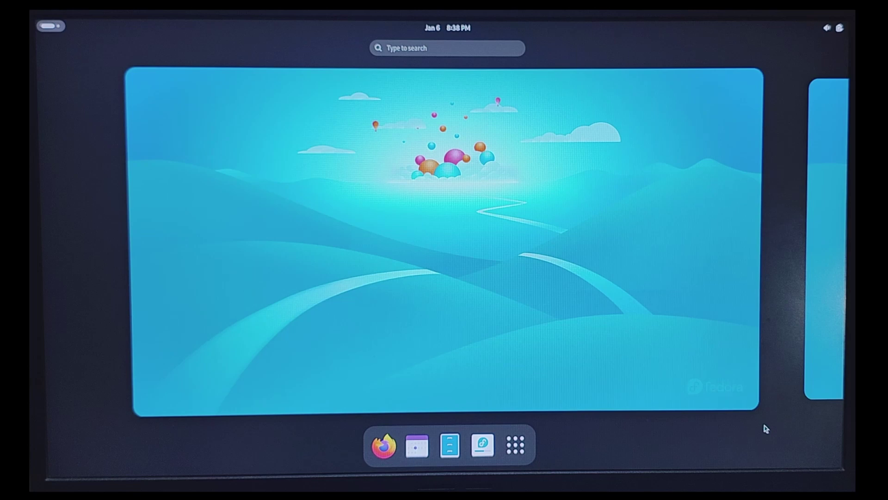
Step: Dismiss the Fedora welcome with Not Now and launch Disks from the overview search
left_click(485, 365)
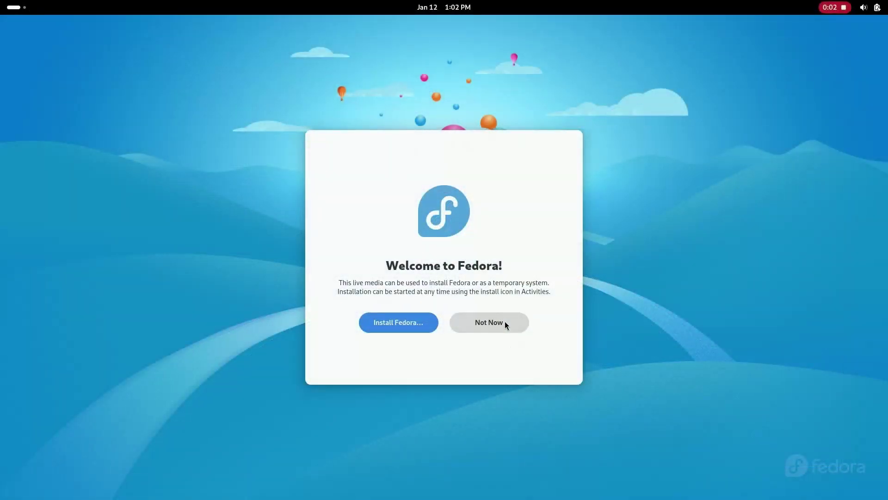
left_click(505, 325)
left_click(14, 8)
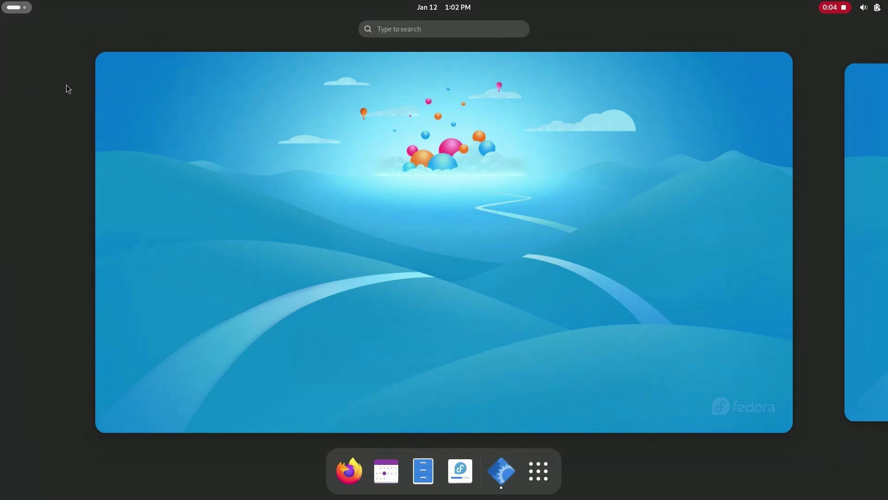
type("set")
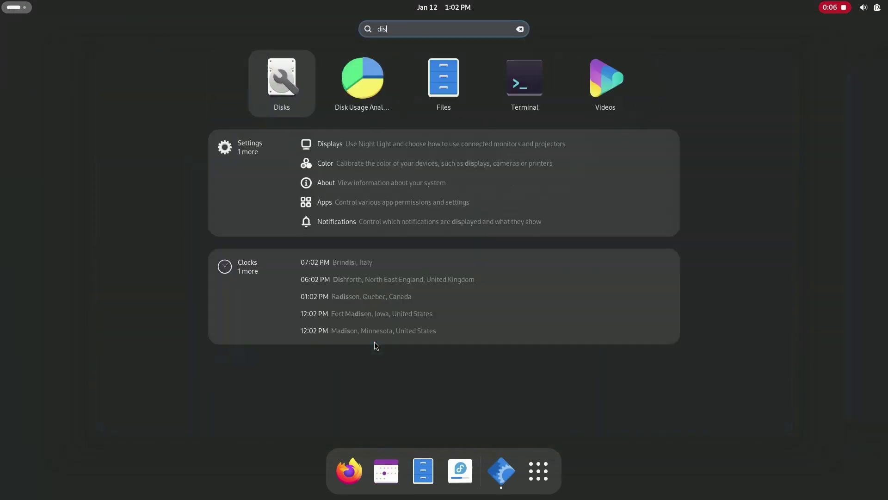
key("Return")
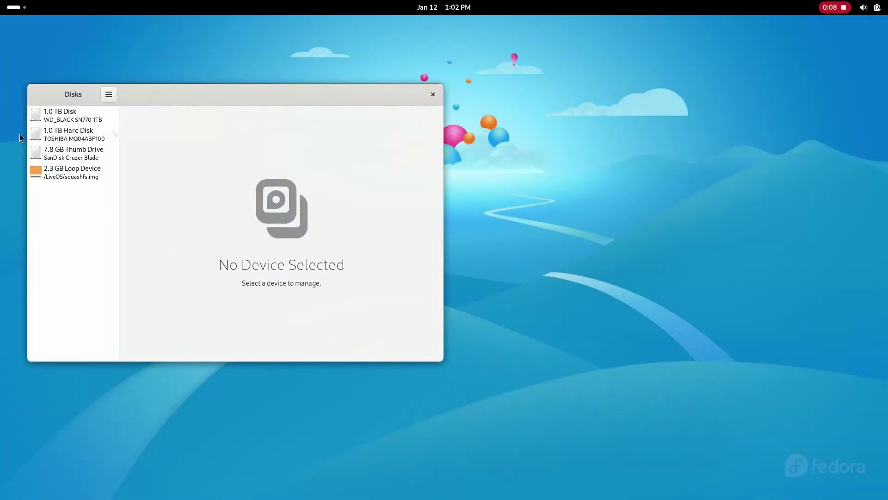
Step: Inspect each partition of the 1.0 TB WD_BLACK disk, confirming 492 GB free
left_click(76, 110)
left_click(333, 195)
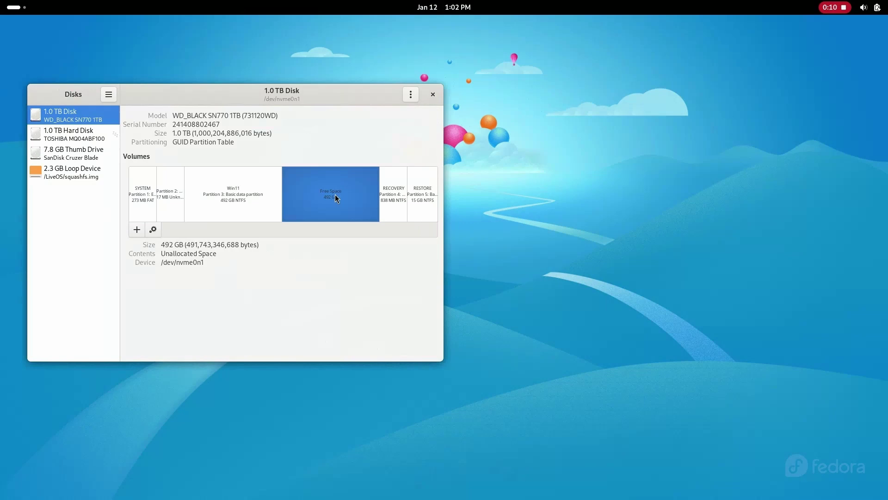
left_click(255, 217)
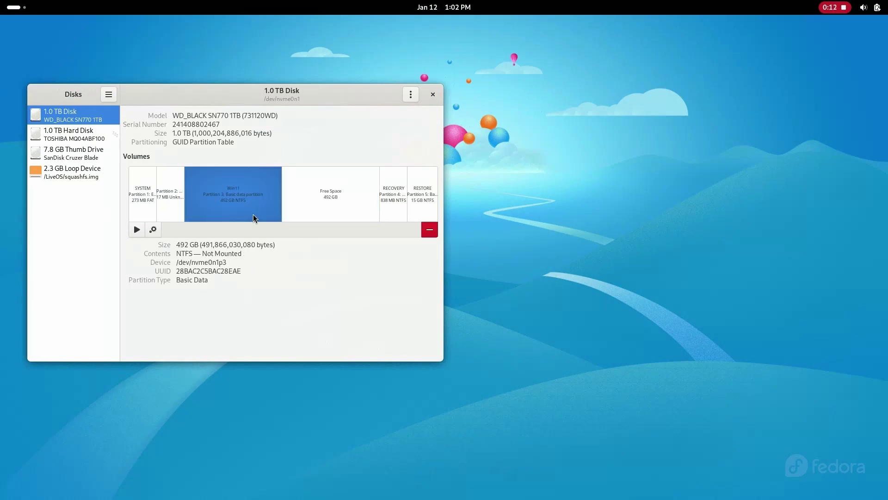
left_click(172, 216)
left_click(144, 209)
left_click(394, 210)
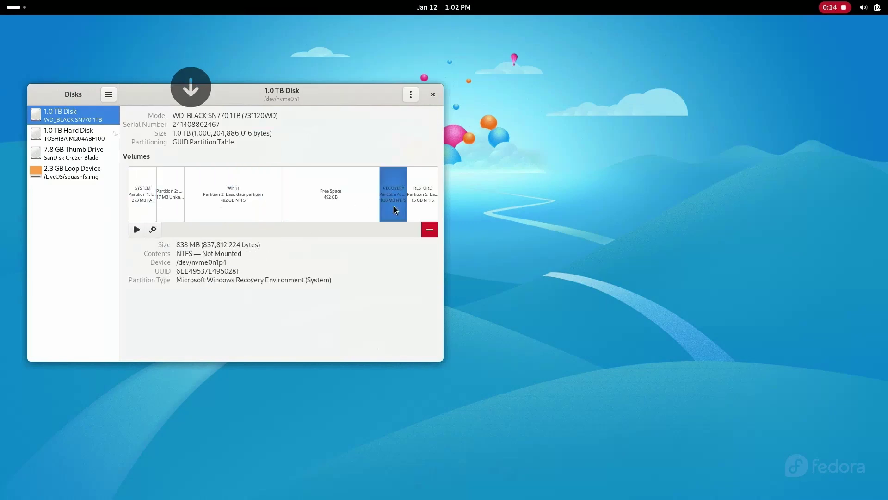
left_click(417, 203)
left_click(339, 215)
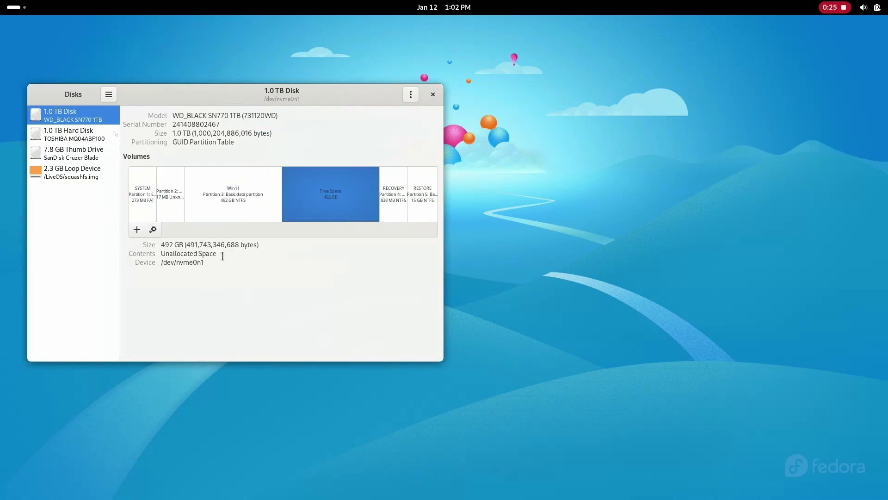
Step: Close Disks and lower the screen brightness in quick settings
left_click(433, 94)
left_click(871, 7)
left_click_drag(871, 74, 789, 72)
Step: Connect to the Nothing Wi-Fi network by entering the network password
left_click(782, 98)
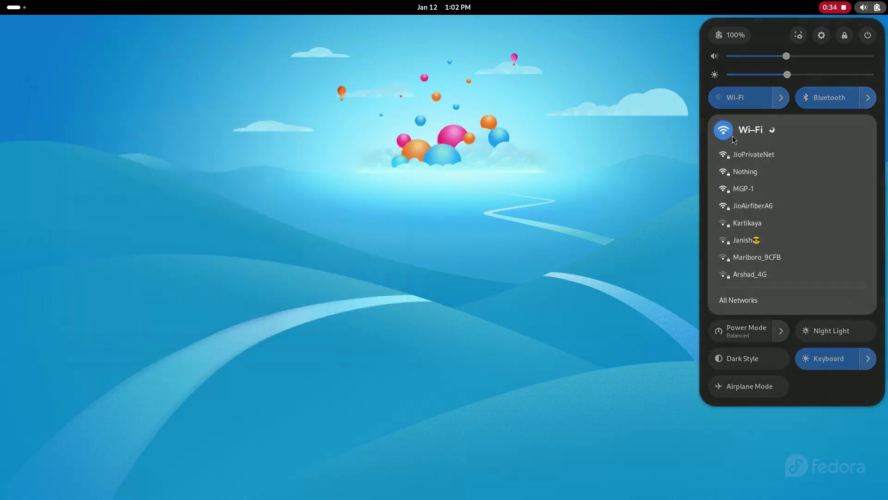
left_click(744, 149)
type("************")
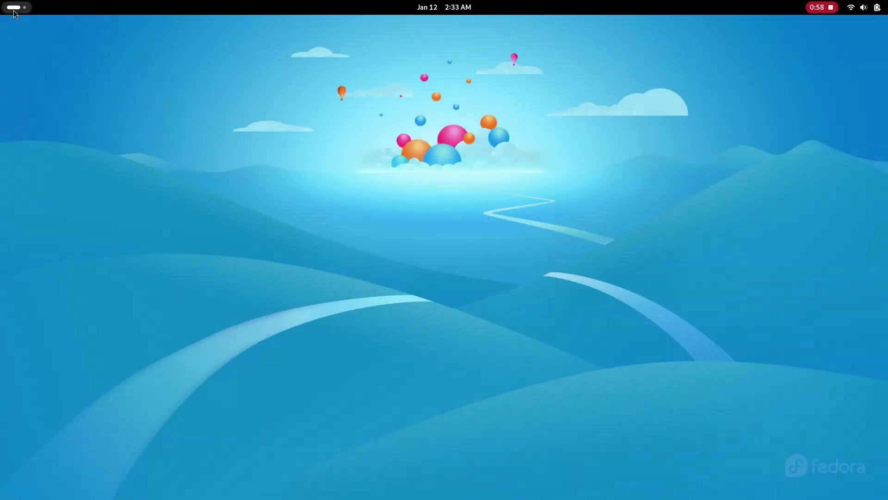
Step: Launch Install to Hard Drive and choose English (India) as the installation language
left_click(14, 9)
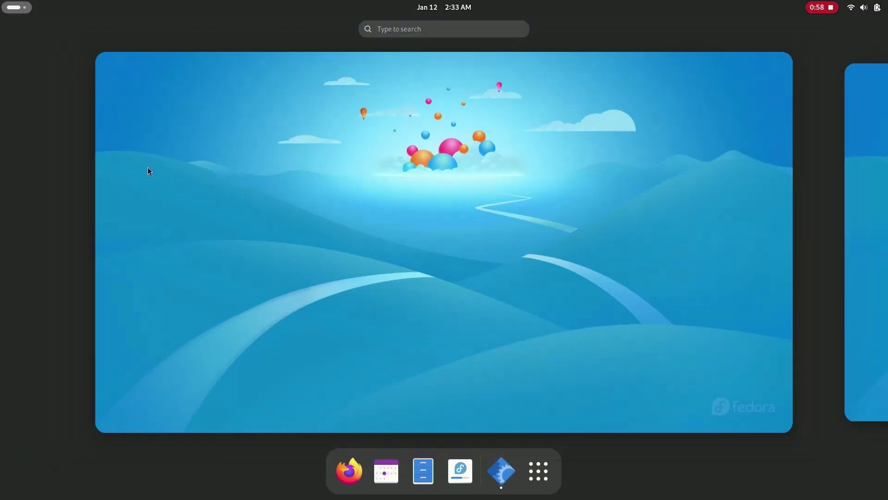
left_click(448, 469)
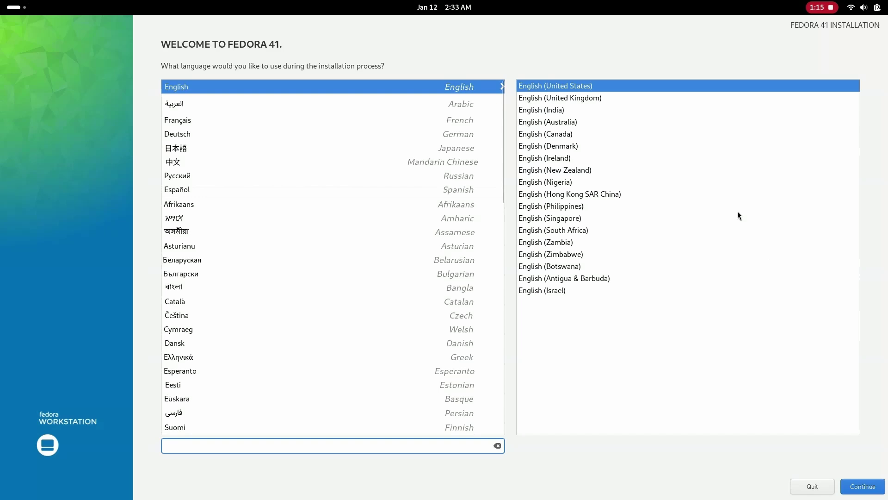
left_click(561, 111)
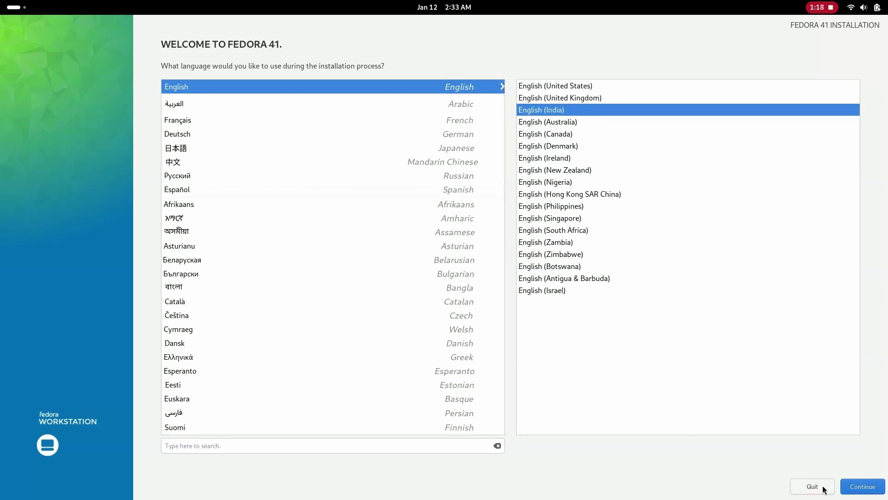
left_click(862, 486)
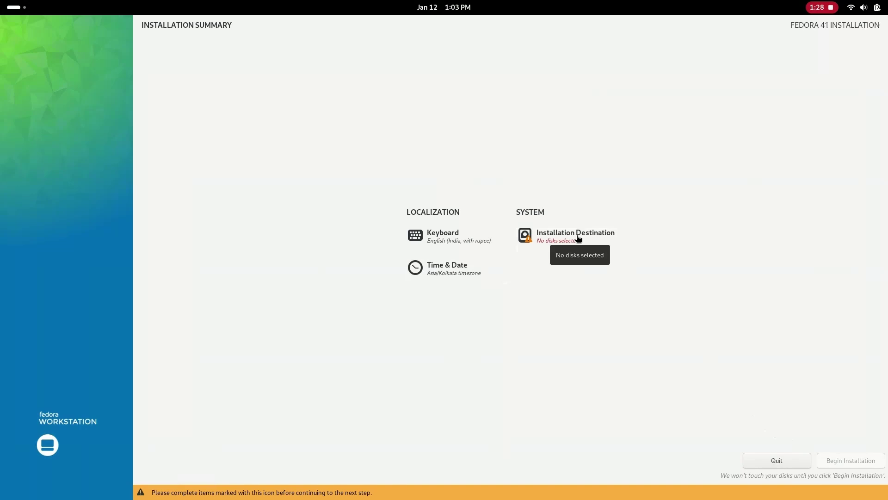
Step: Select the WD_BLACK SN770 1TB disk with Advanced Custom (Blivet-GUI) storage configuration
left_click(578, 238)
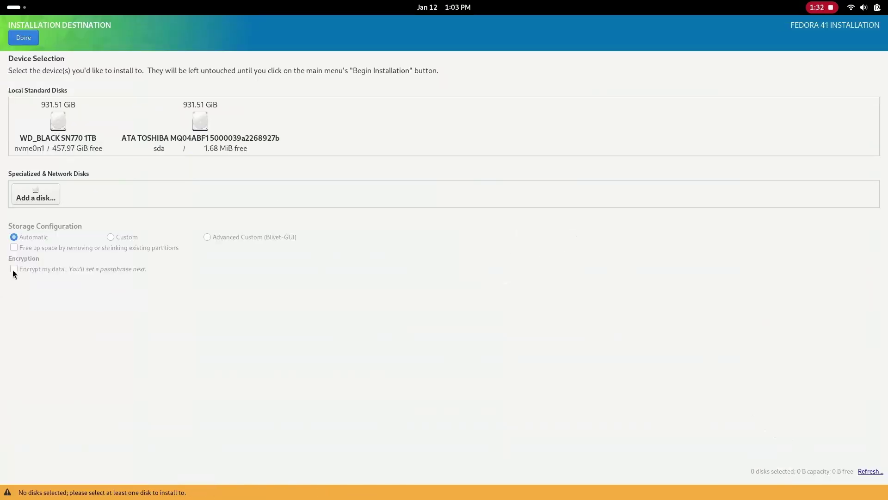
left_click(63, 124)
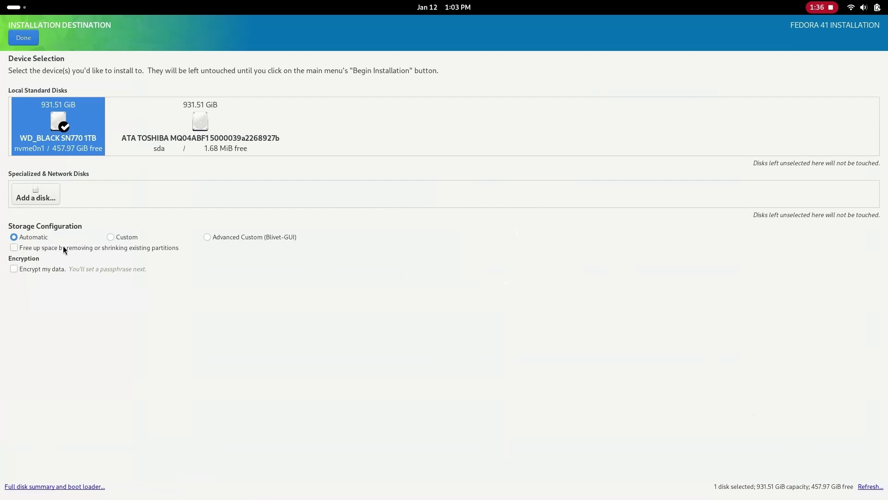
left_click(208, 237)
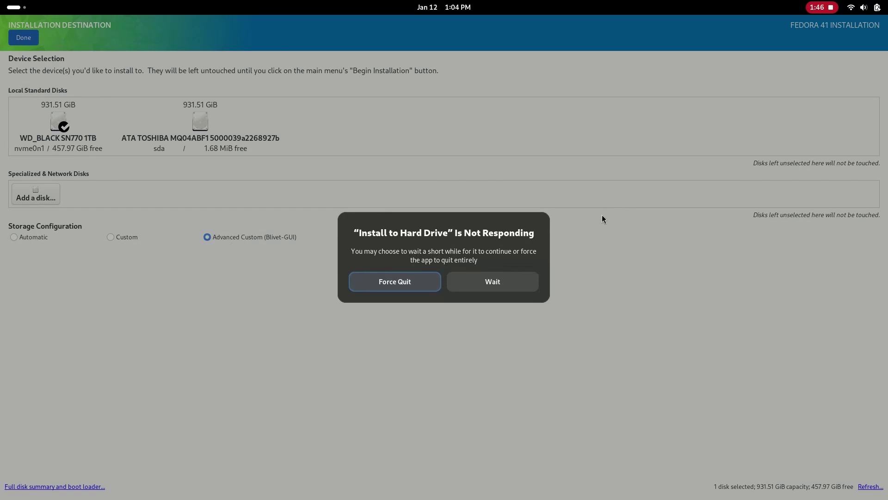
Step: Keep the unresponsive installer running, then set nvme0n1p1's mountpoint to /boot/efi
left_click(491, 282)
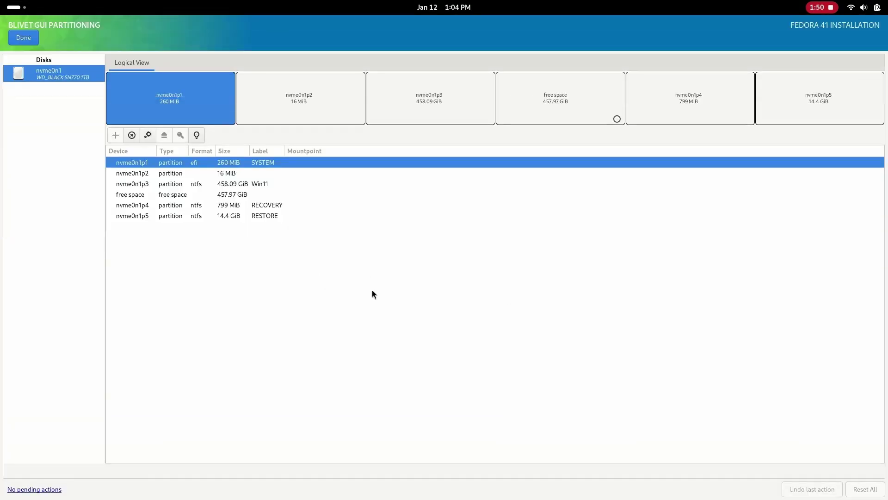
left_click(251, 194)
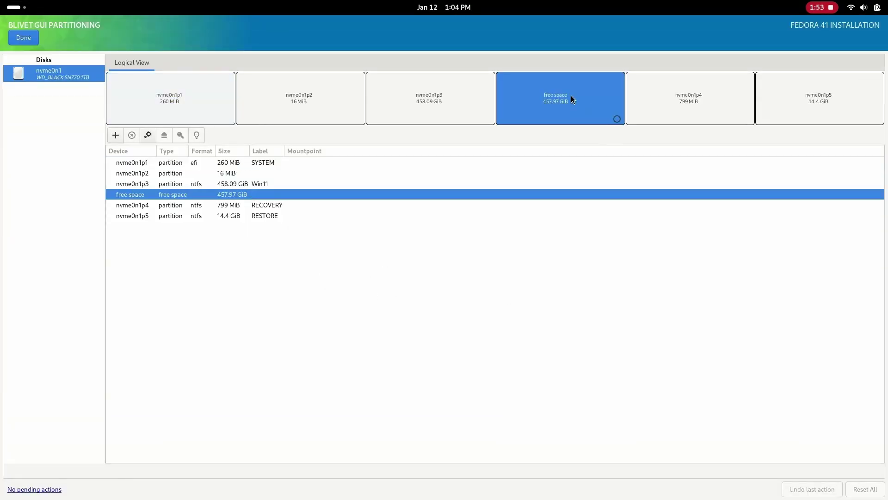
left_click(249, 165)
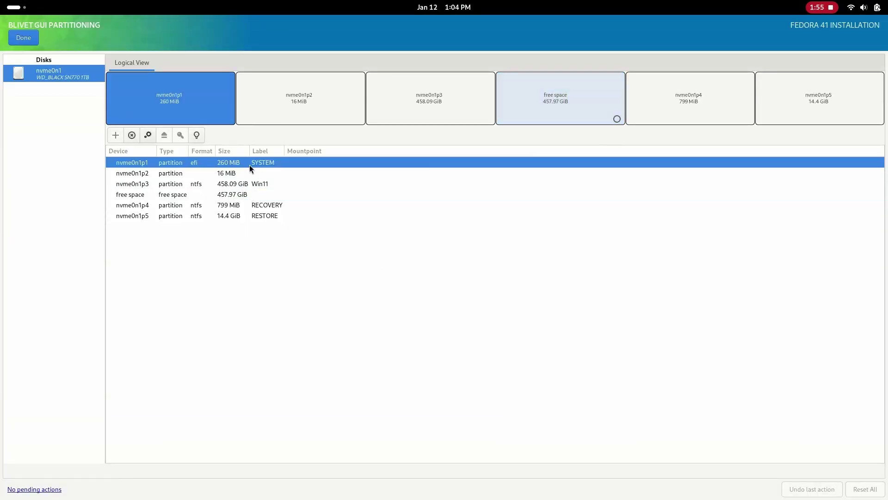
right_click(223, 166)
mouse_move(260, 197)
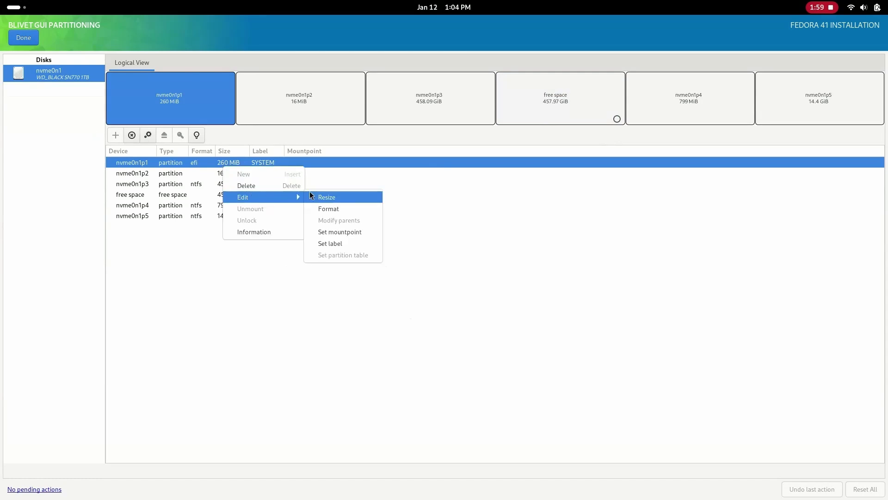
left_click(341, 228)
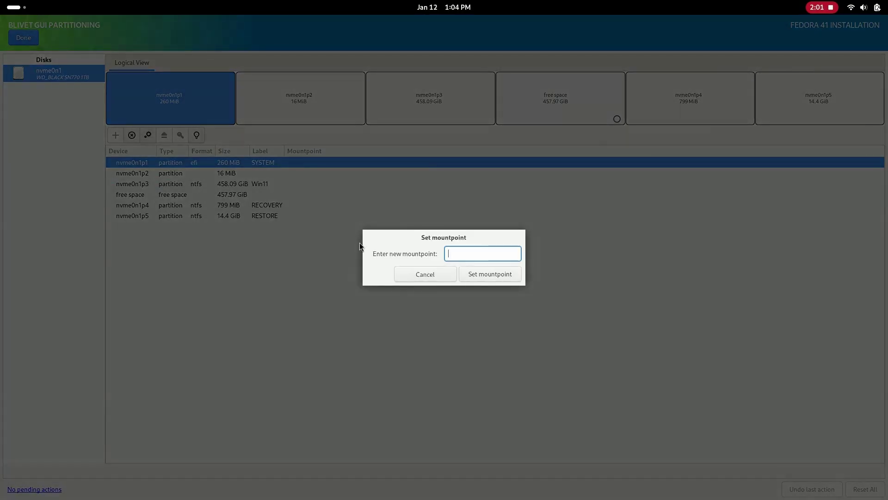
type("/boot/efi")
left_click(508, 273)
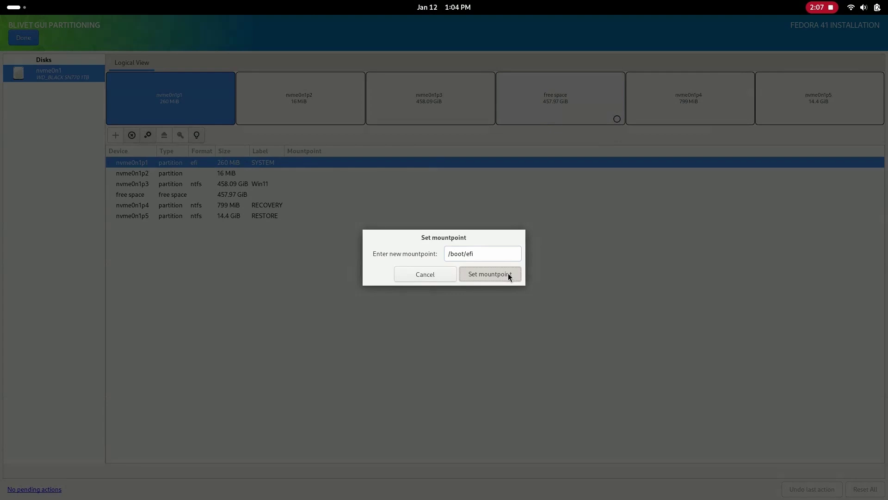
key("Return")
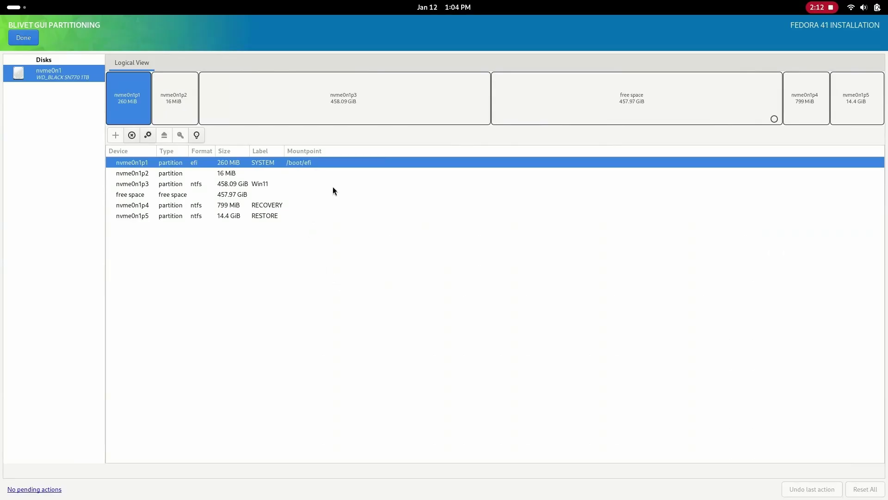
left_click(565, 98)
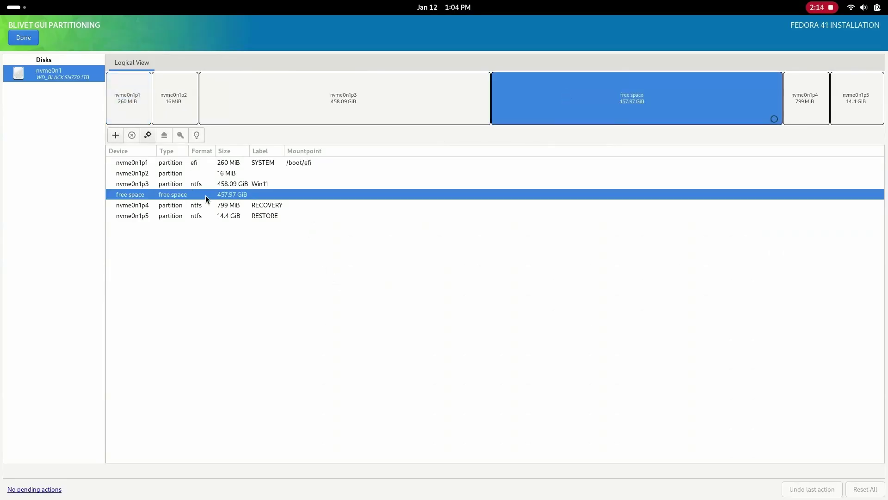
Step: Create a 1 GiB ext4 /boot partition from the free space, then select the remaining 456.97 GiB free space
right_click(174, 195)
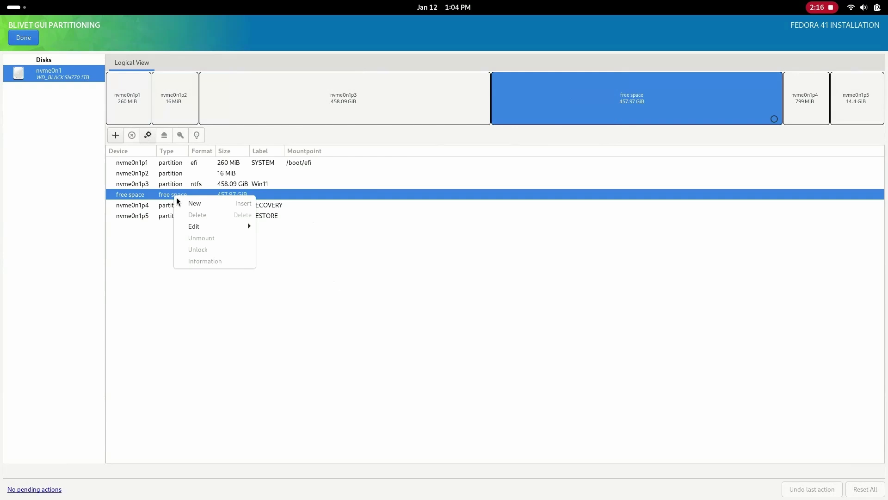
left_click(182, 204)
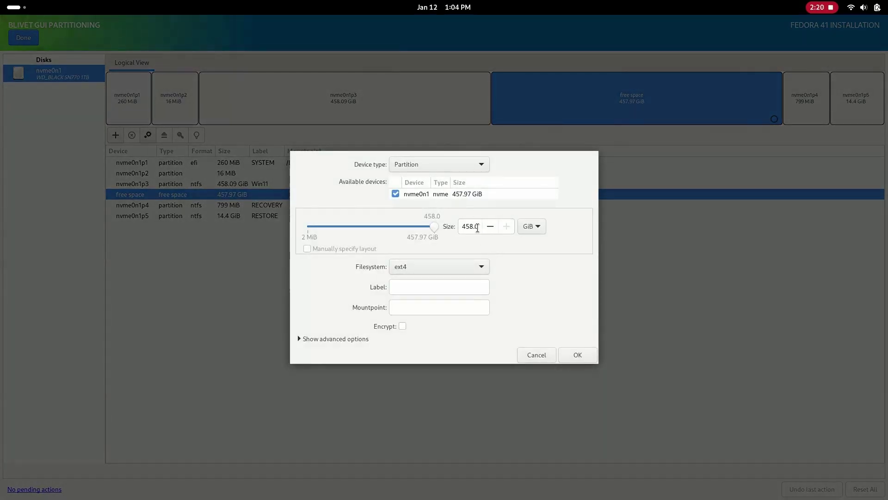
double_click(462, 220)
type("1")
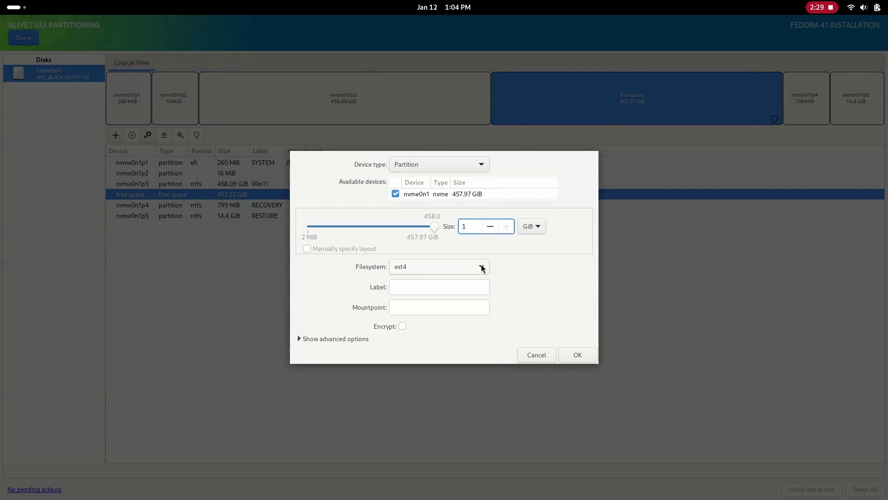
left_click(481, 266)
left_click(481, 266)
left_click(472, 307)
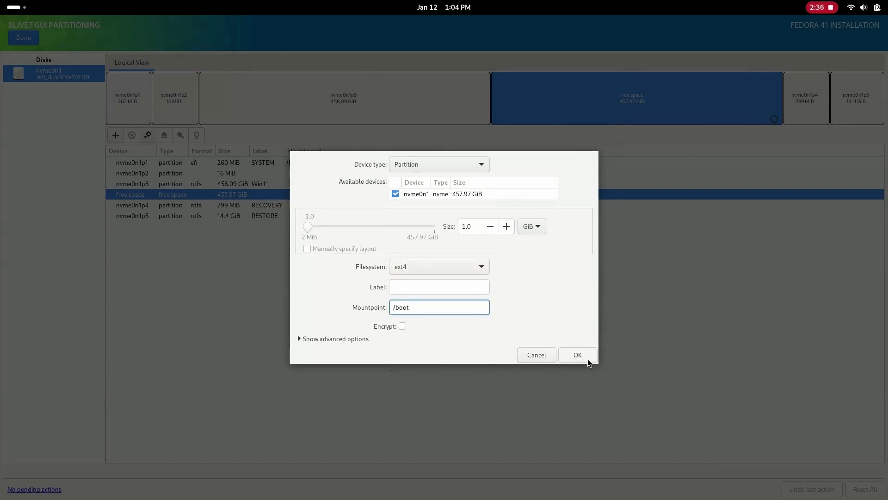
left_click(567, 356)
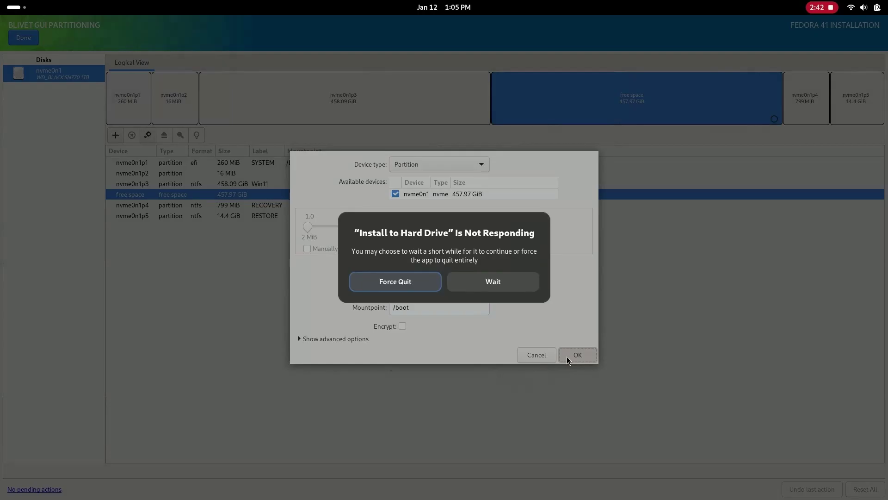
left_click(503, 288)
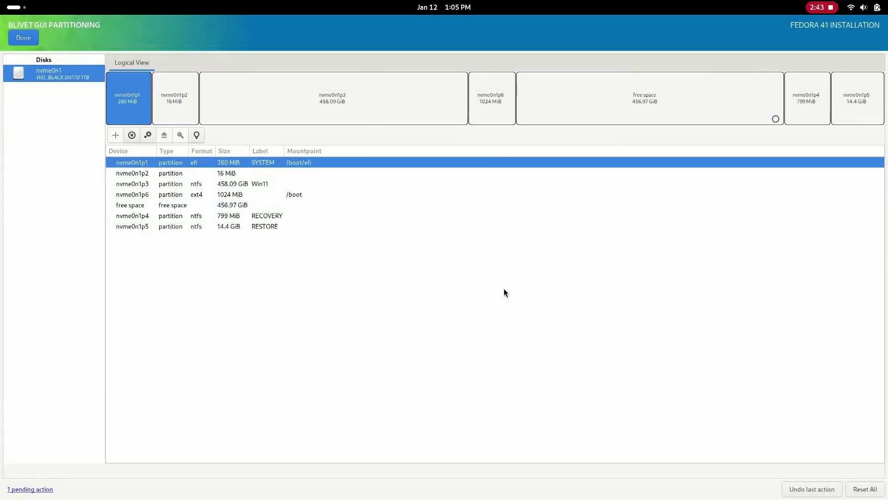
left_click(237, 206)
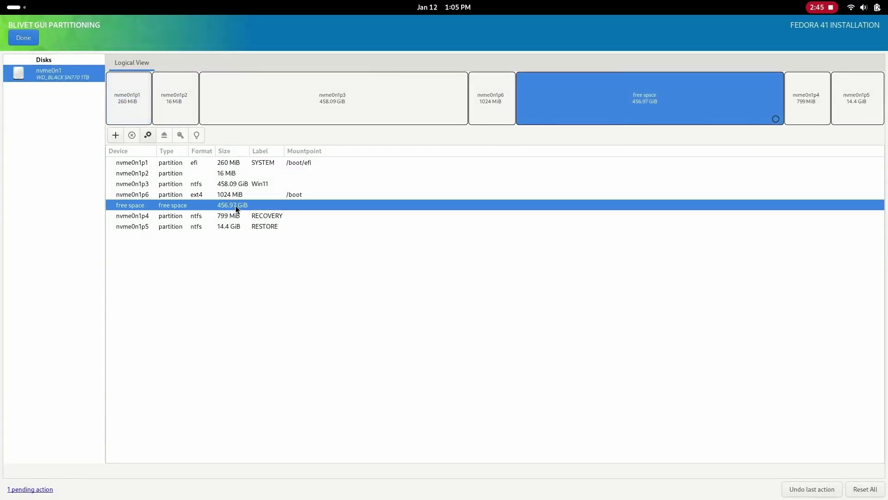
left_click(117, 135)
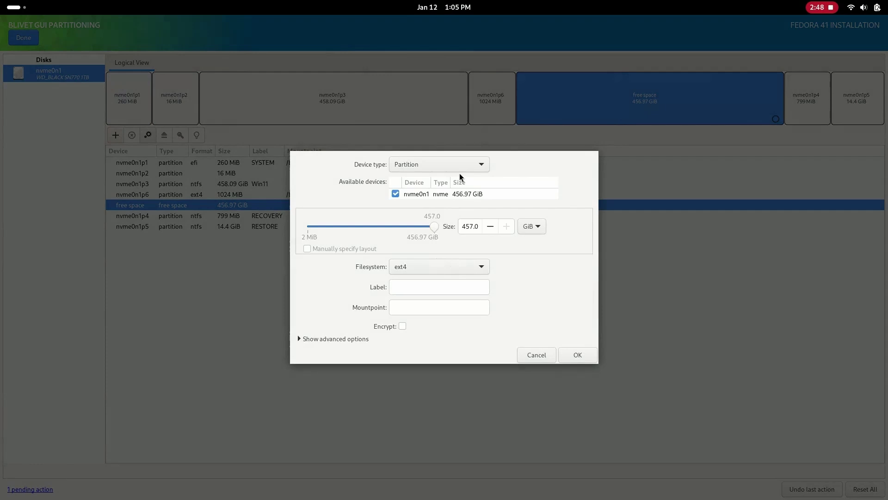
Step: Add a 150 GiB btrfs volume mounted at /
left_click(466, 225)
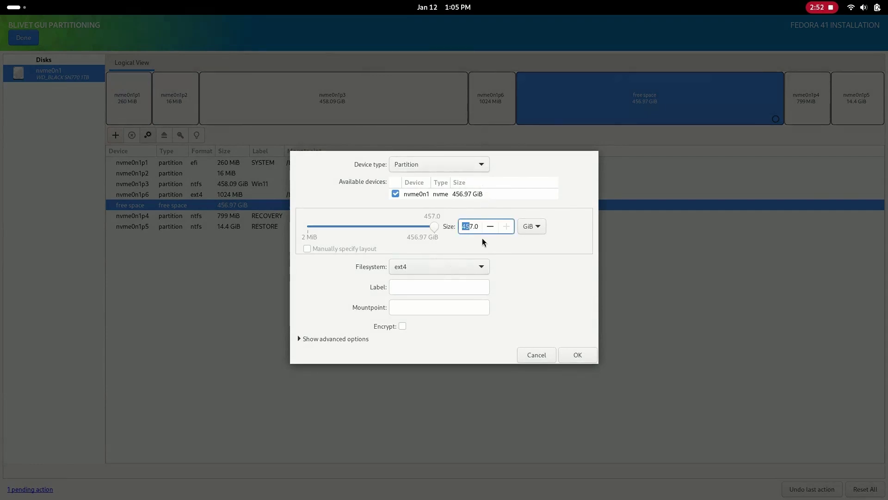
type("150")
left_click(478, 263)
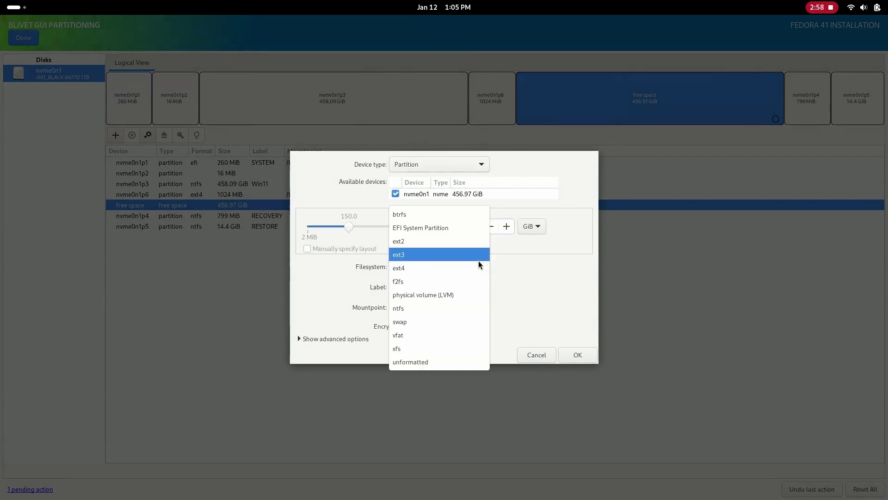
left_click(471, 266)
left_click(454, 297)
type("/")
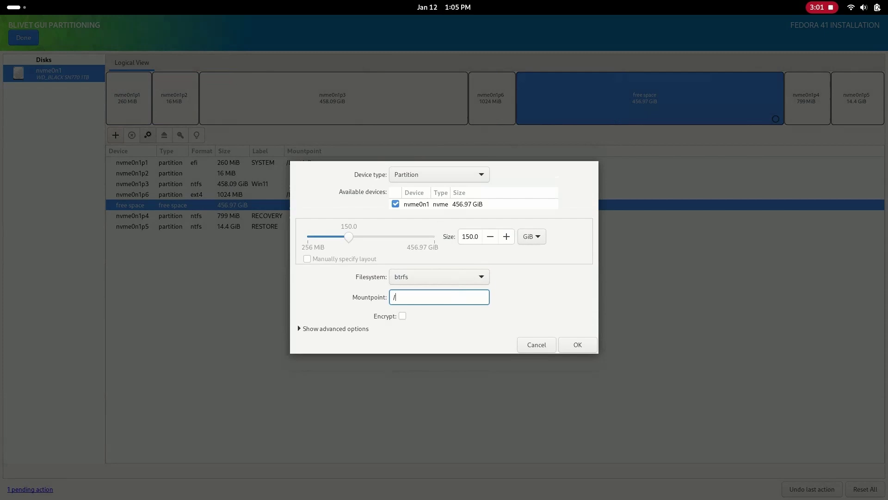
left_click(569, 344)
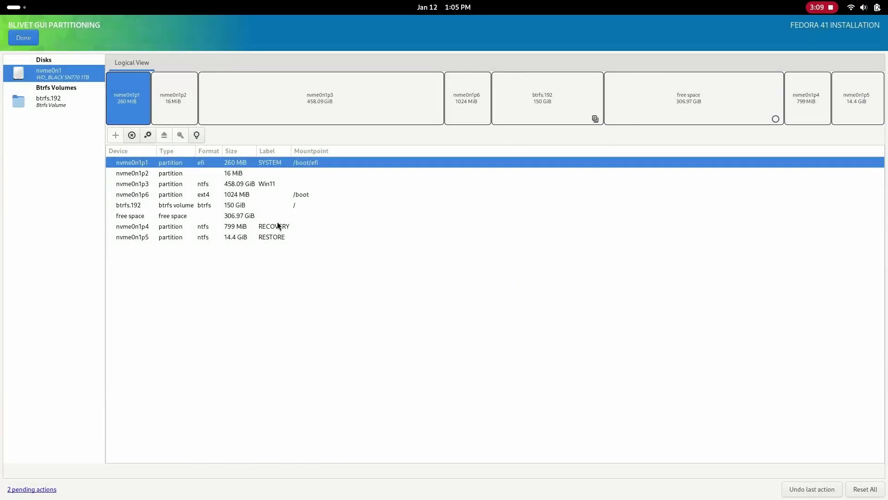
Step: Use the remaining 306.97 GiB free space for a btrfs volume mounted at /home
left_click(267, 216)
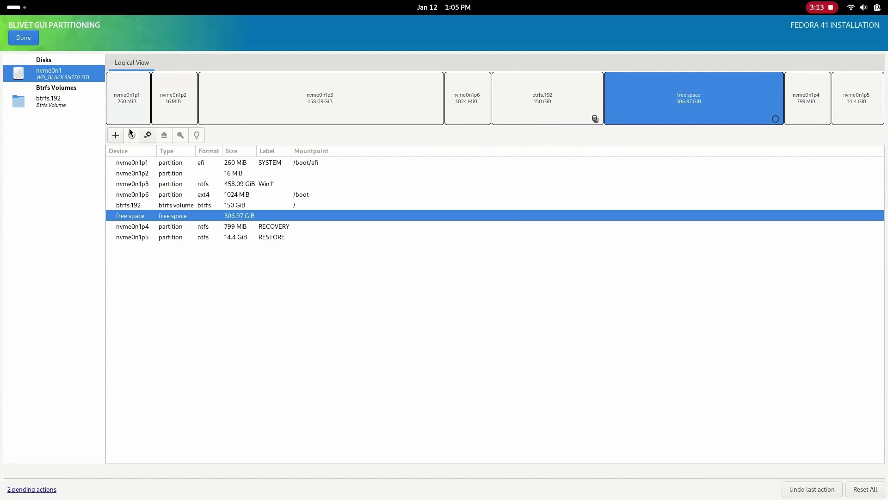
double_click(362, 219)
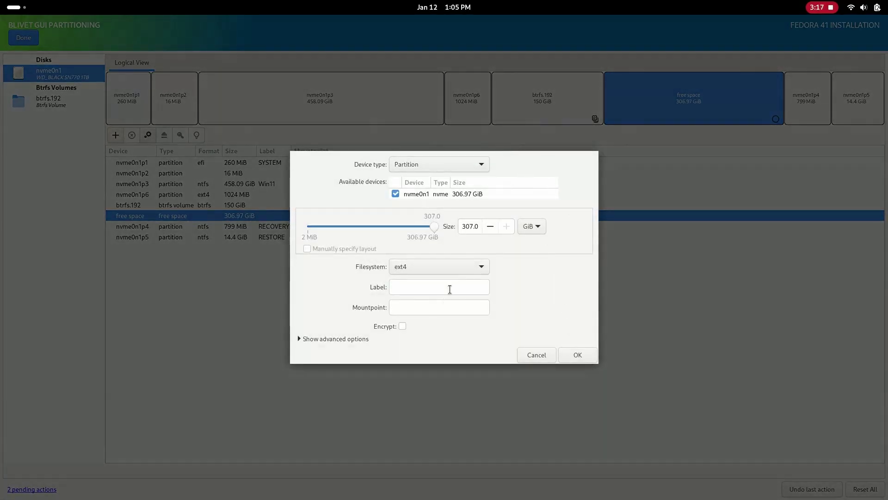
left_click(467, 270)
left_click(429, 216)
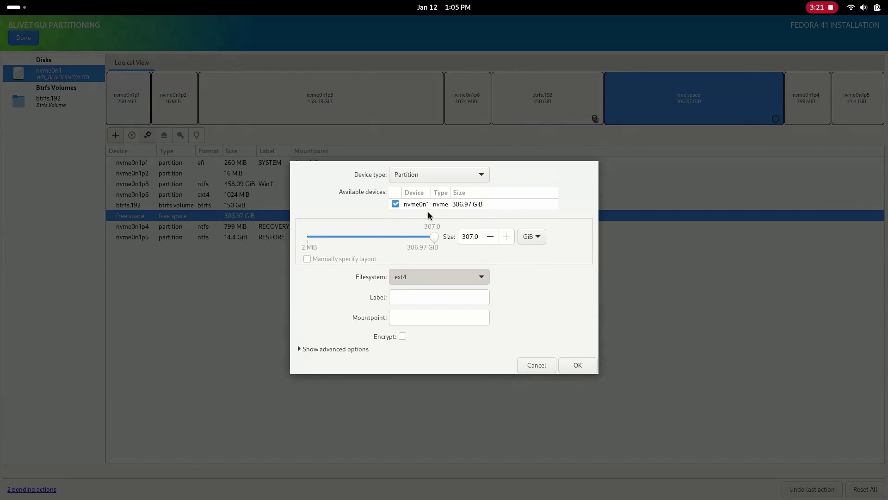
left_click(470, 299)
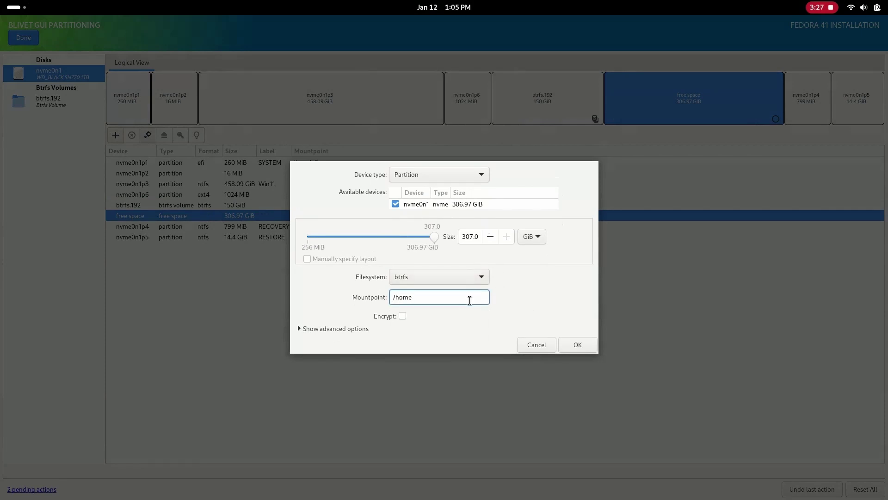
left_click(573, 347)
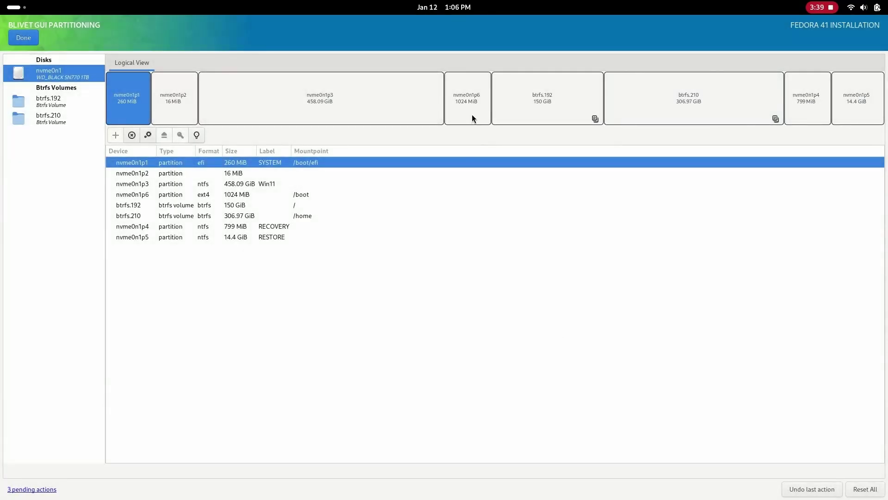
Step: Check the btrfs root and /home volumes, accept the summary of changes and begin installing Fedora
left_click(472, 115)
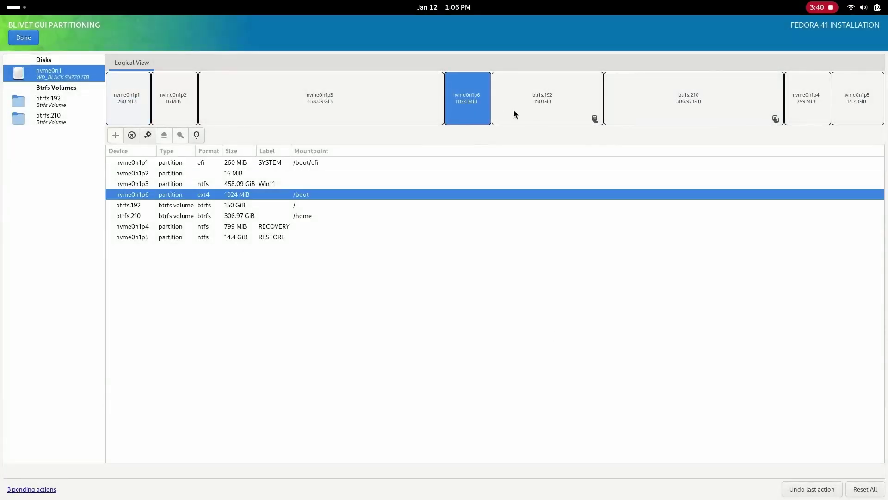
left_click(514, 114)
left_click(673, 122)
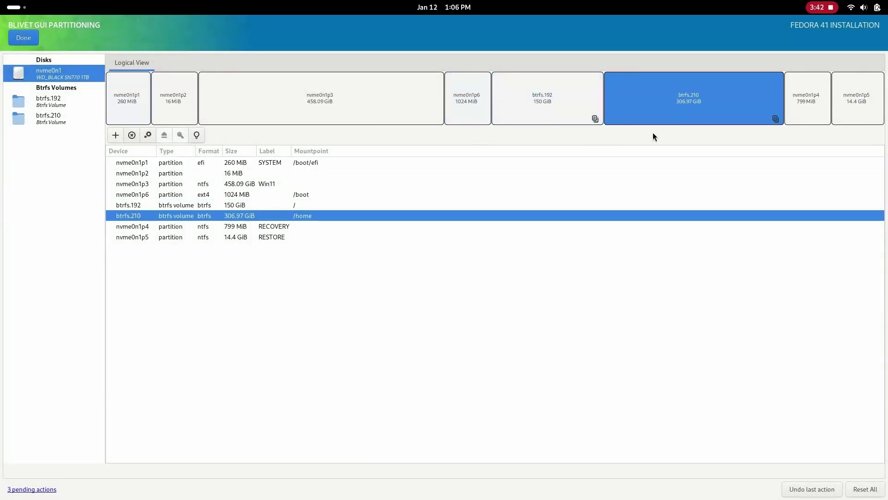
left_click(20, 40)
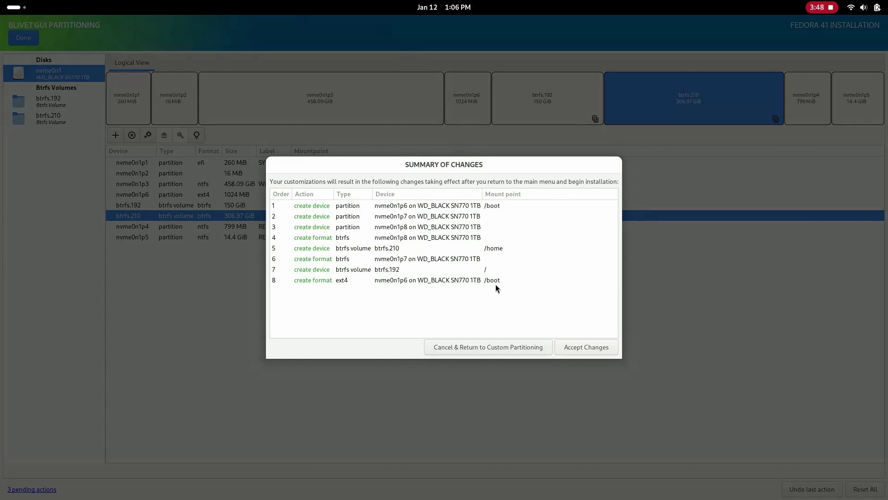
left_click(568, 348)
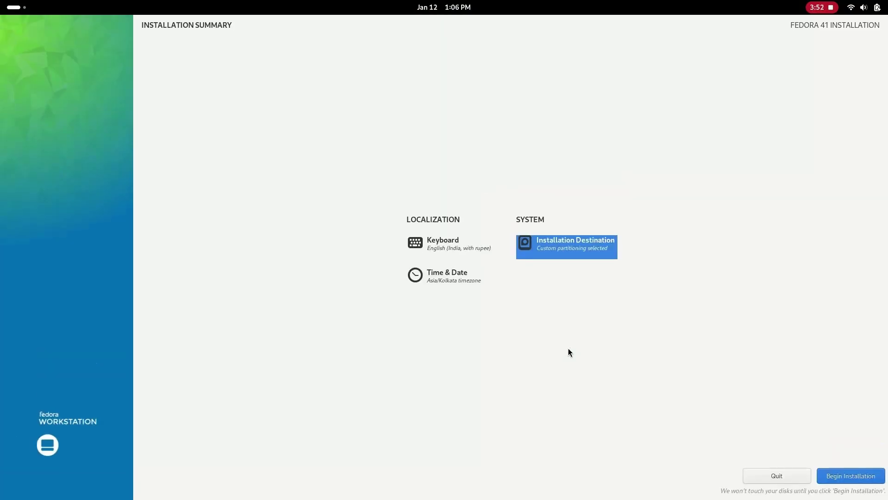
left_click(869, 477)
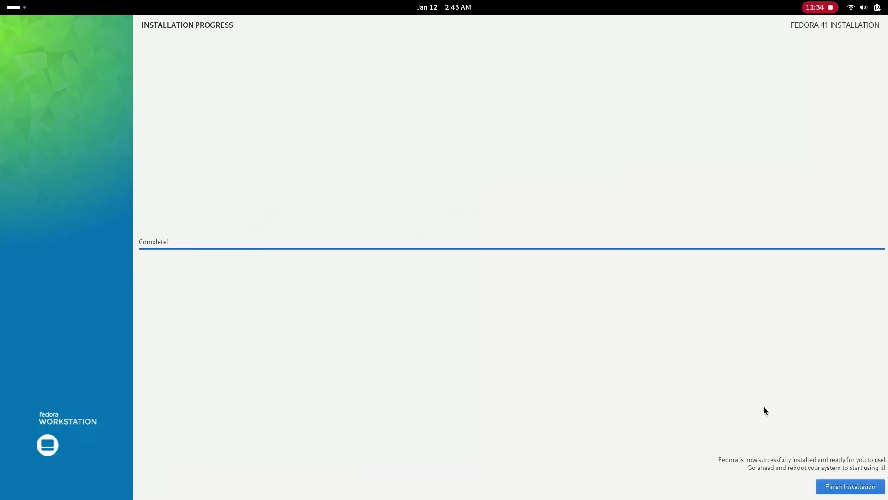
Step: Finish the installation and restart the PC through the top-right Power Off > Restart menu
left_click(821, 483)
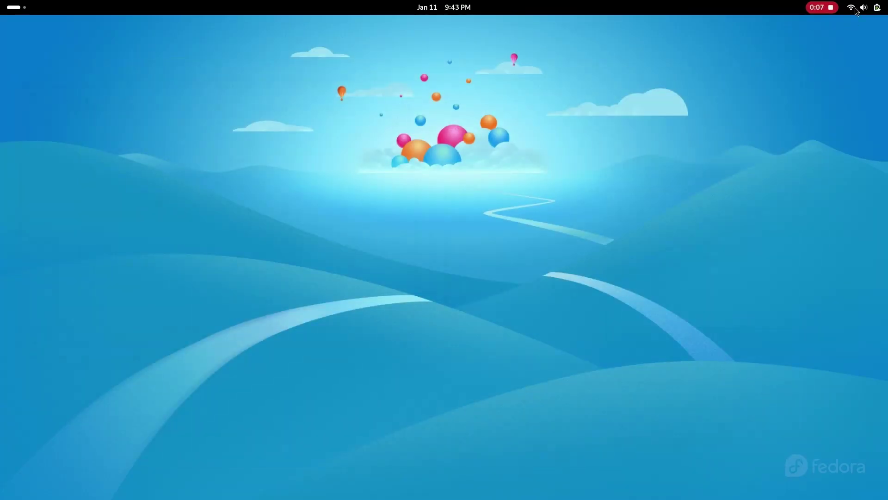
left_click(863, 8)
left_click(867, 35)
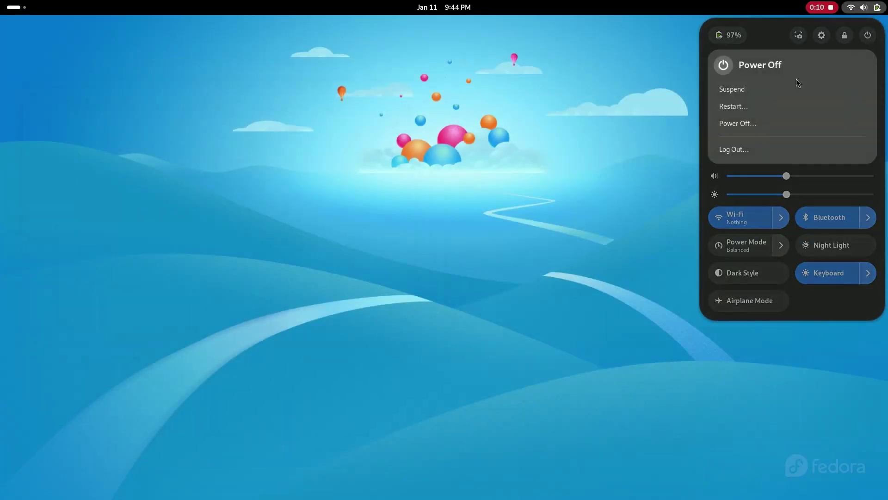
left_click(747, 106)
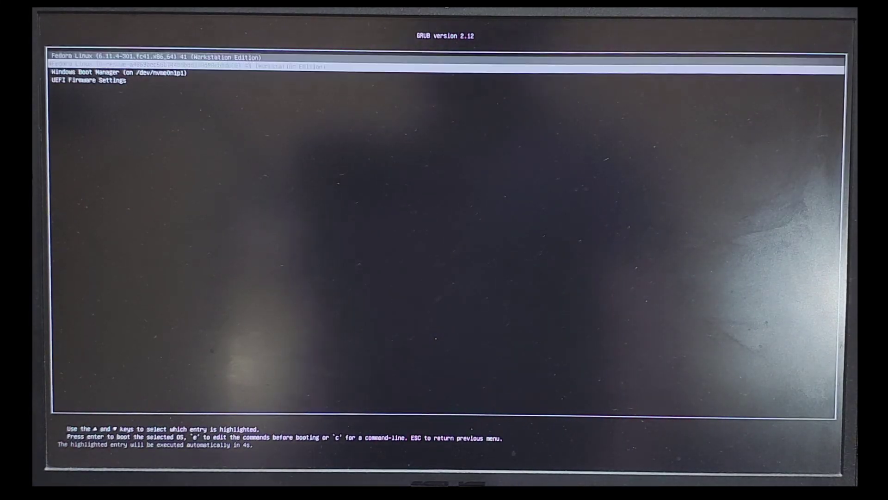
Step: Browse the GRUB menu entries and boot the first Fedora Linux 41 entry
key("Down")
key("Down")
key("Down")
key("Up")
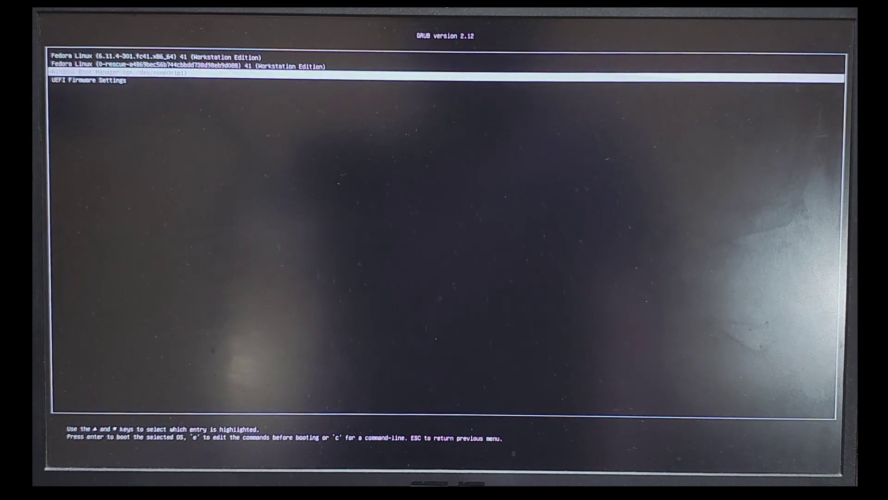
key("Up")
key("Up")
key("Down")
key("Down")
key("Down")
key("Up")
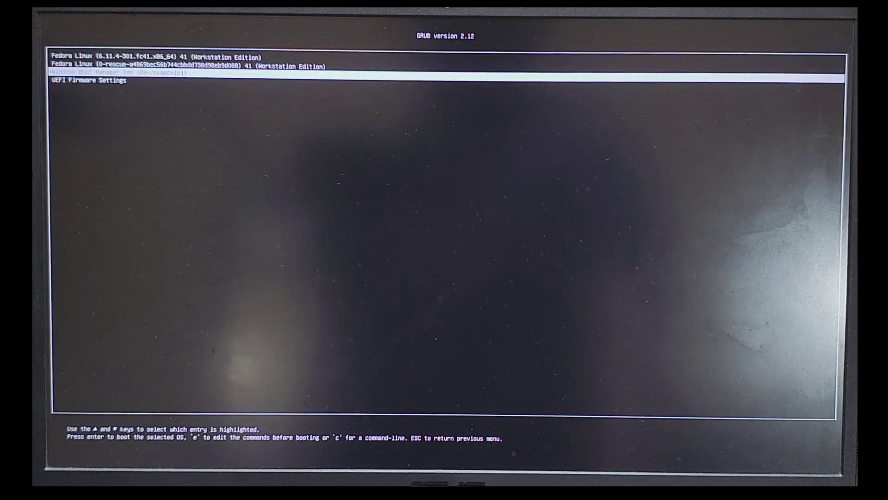
key("Up")
key("Up")
key("Return")
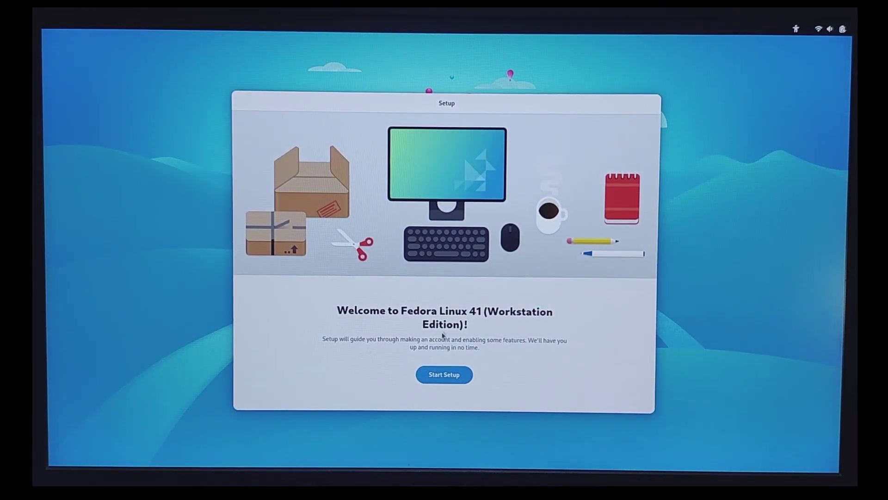
Step: Start setup, keep the default privacy and third-party repository settings, and enter the user's full name
left_click(442, 374)
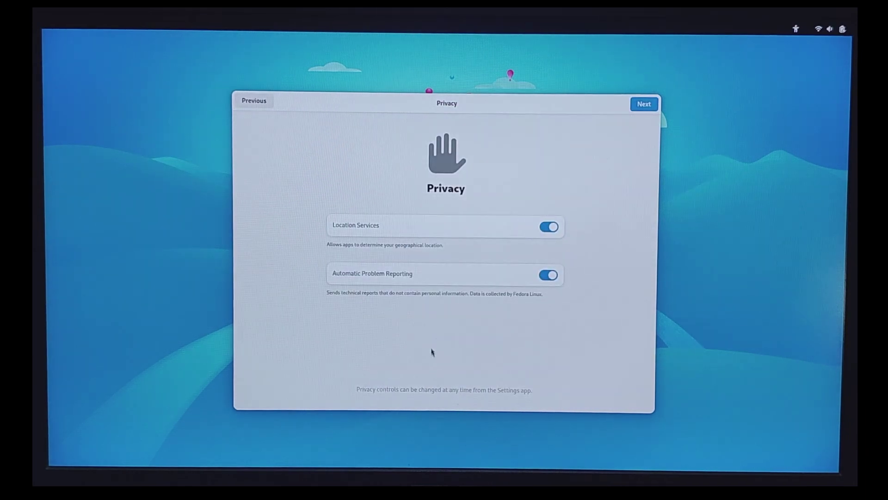
left_click(643, 108)
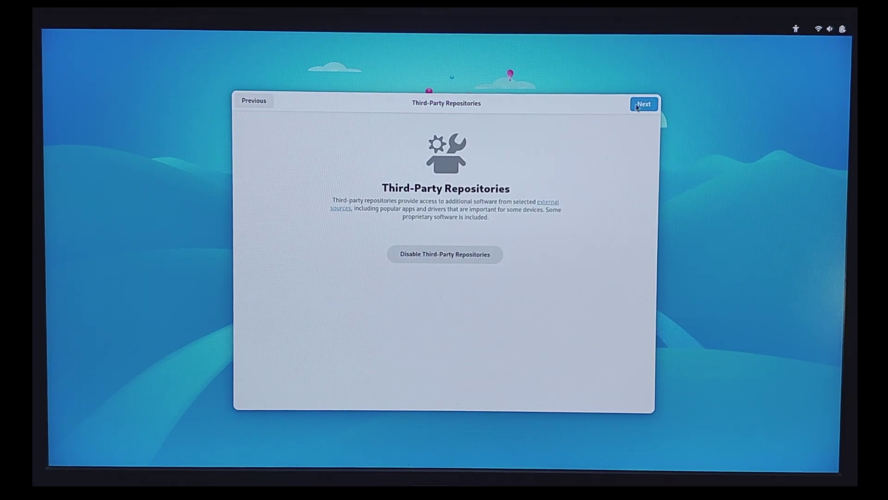
left_click(642, 105)
type("Anwesh")
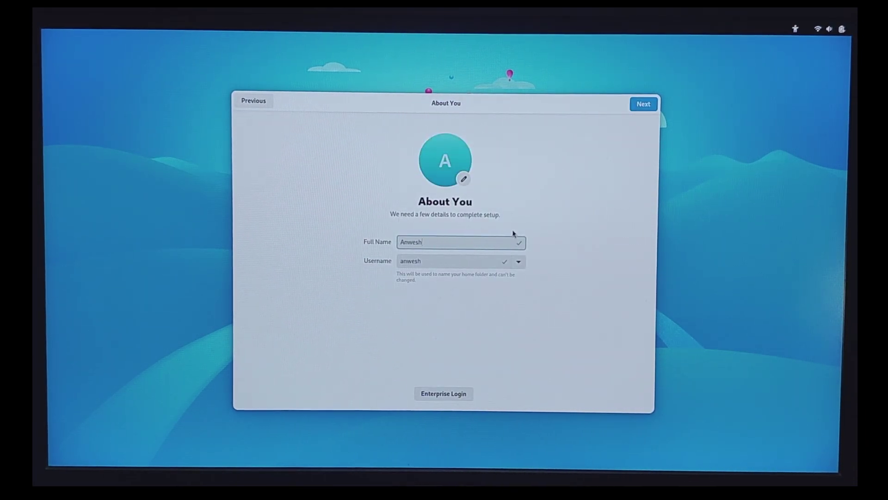
key("Return")
Step: Set and confirm the account password, start using Fedora and skip the welcome tour
type("123")
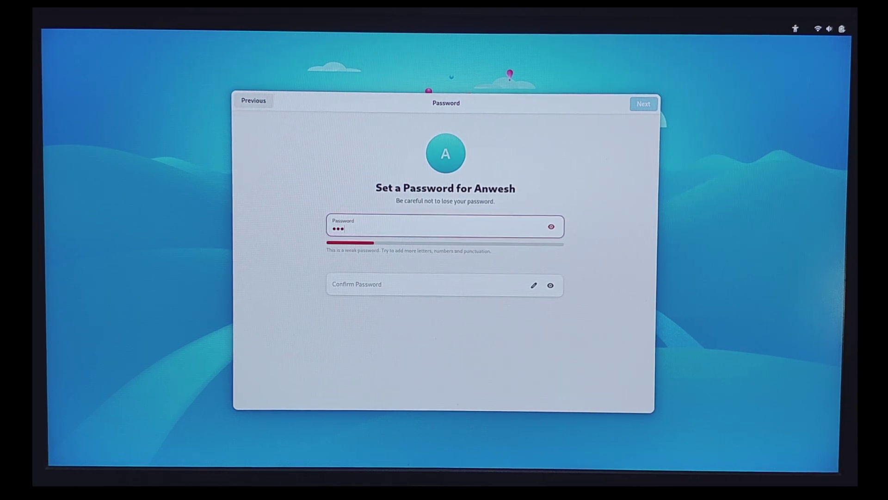
key("Tab")
type("123")
key("Return")
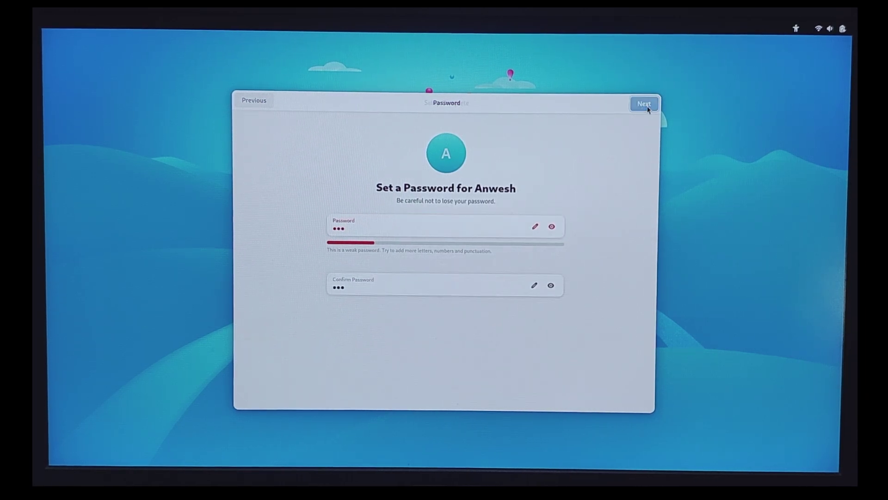
left_click(476, 318)
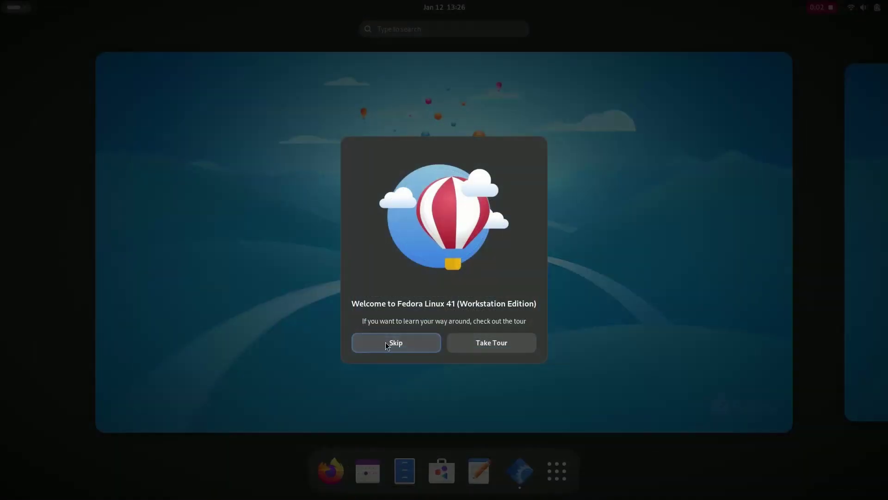
left_click(385, 342)
left_click(556, 315)
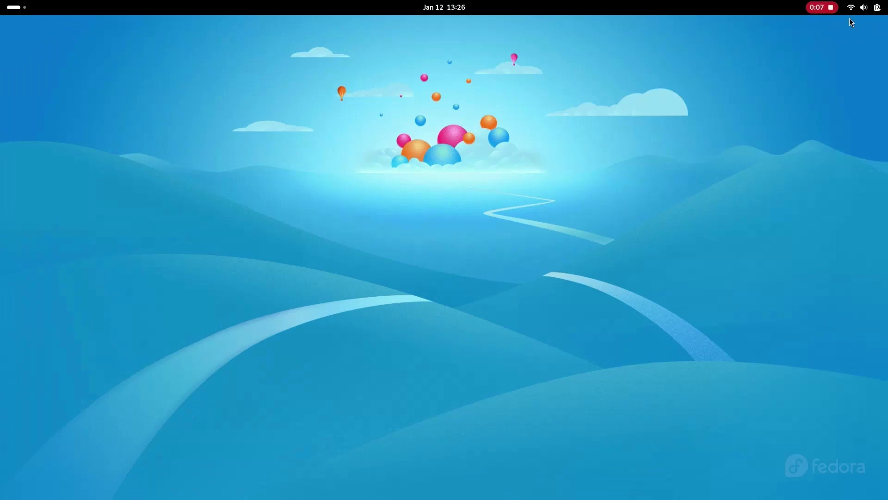
Step: View Settings' System > About page and system details confirming Fedora Linux 41, then close Settings
left_click(863, 7)
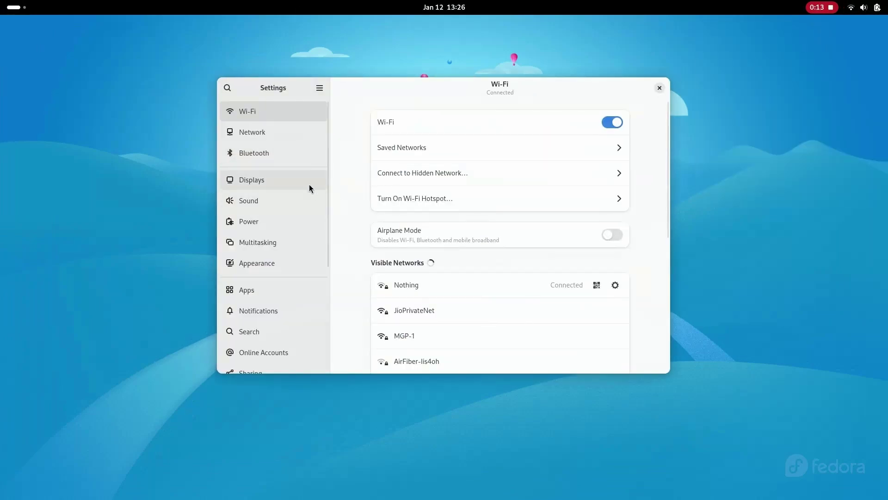
scroll(285, 264, "down", 6)
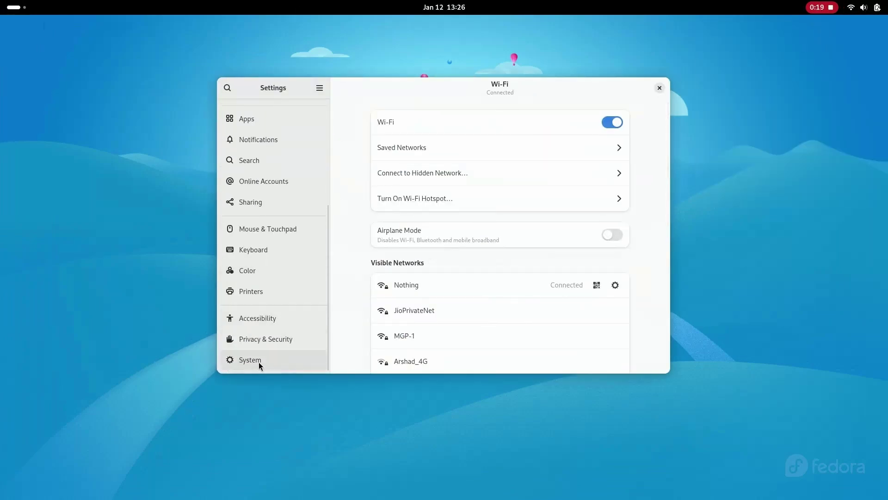
left_click(258, 361)
left_click(393, 247)
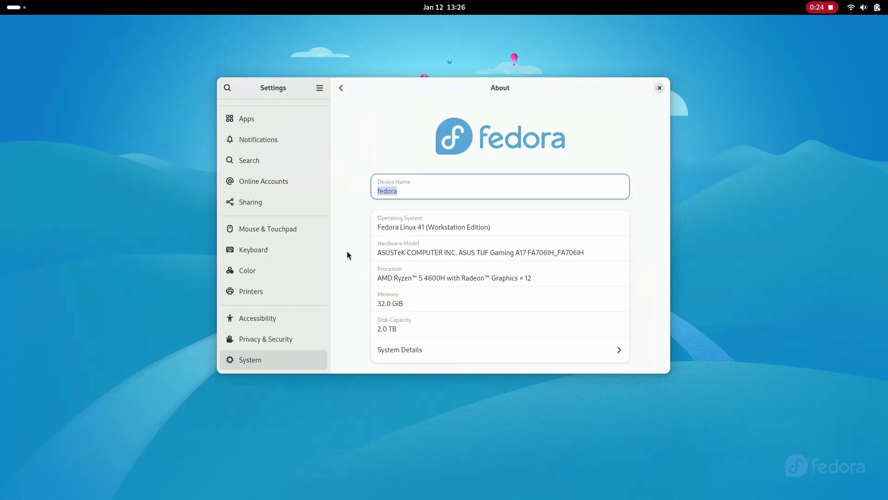
left_click(432, 353)
left_click(580, 140)
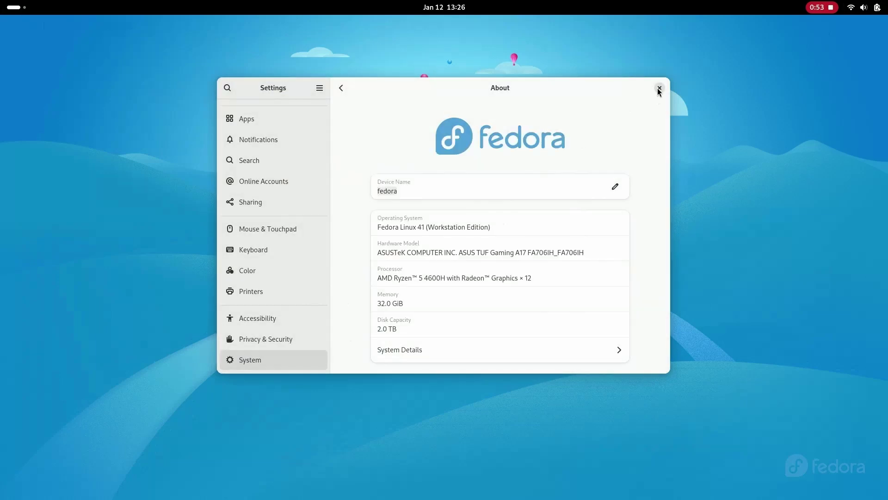
left_click(659, 88)
left_click(14, 8)
Step: Launch Terminal via a 'ter' search, check Python 3.13.0 at /usr/bin/python, then close it
type("ter")
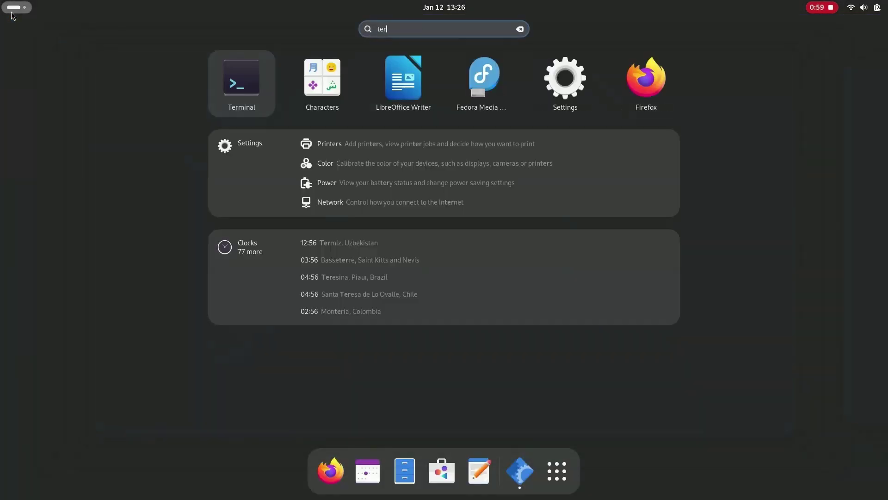
key("Return")
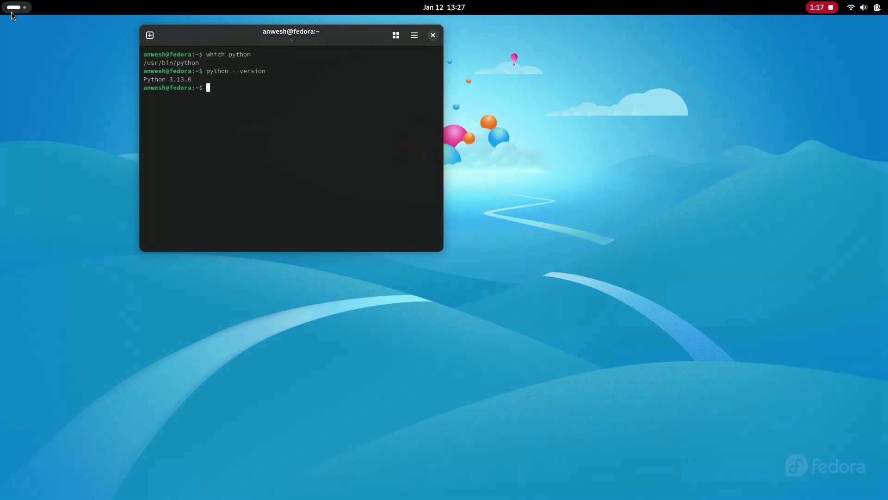
key("ctrl+d")
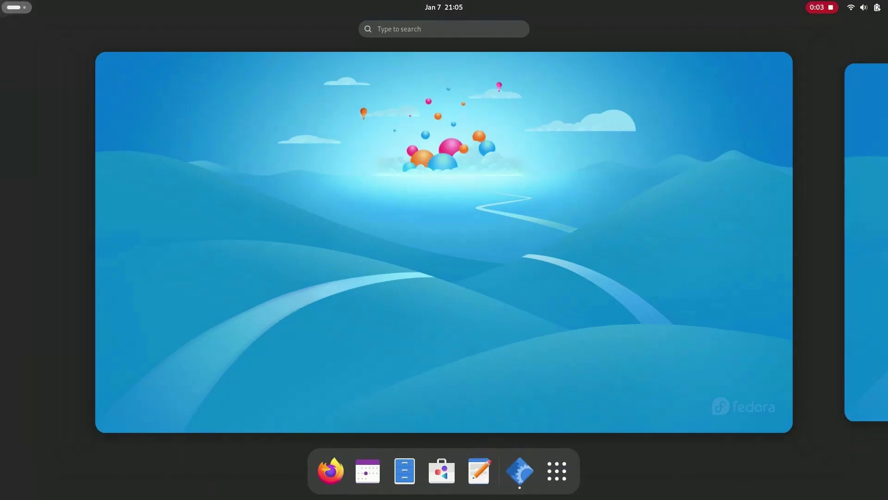
Step: Open Disks, select the 7.8 GB Thumb Drive and delete its partition 3
type("dis")
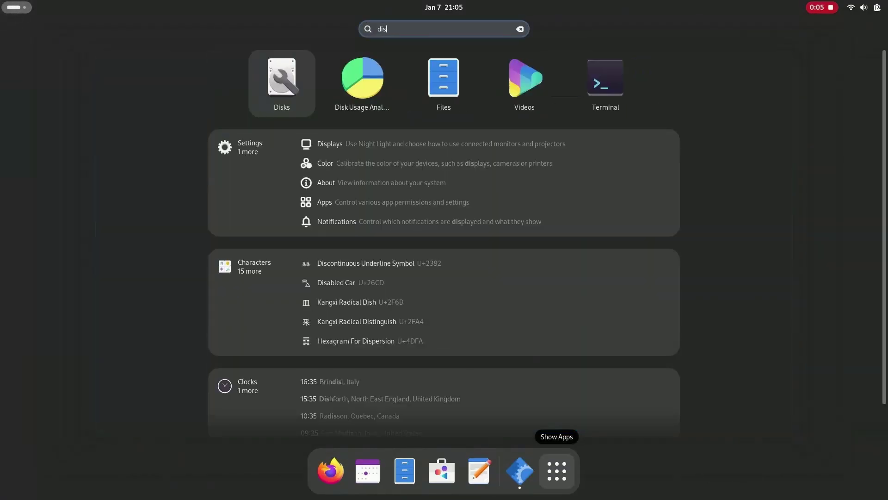
key("Return")
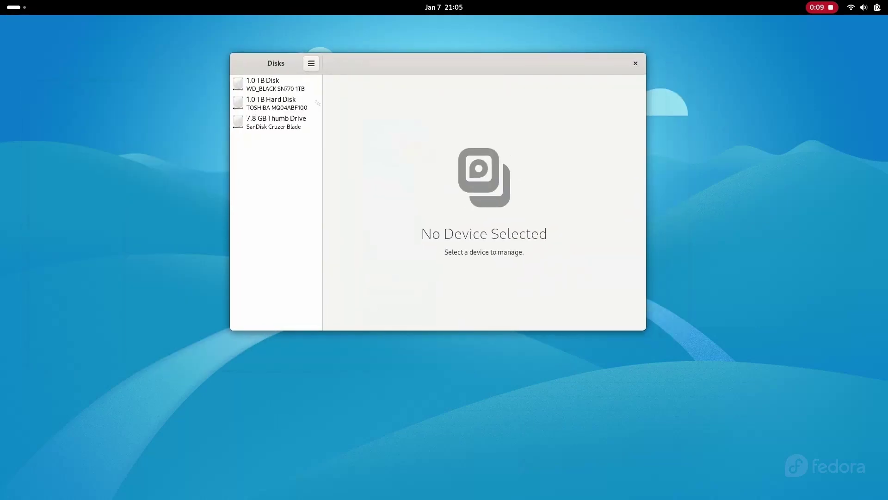
left_click(276, 122)
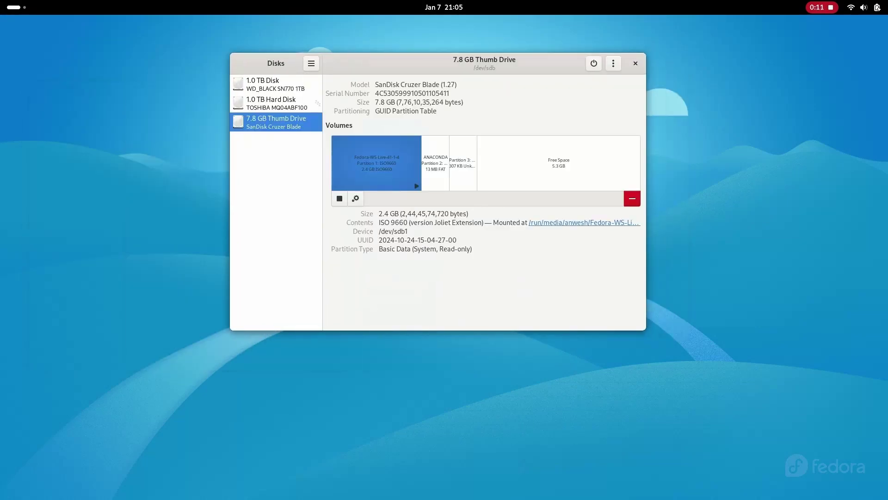
left_click(463, 163)
left_click(632, 198)
left_click(486, 254)
Step: Delete the ANACONDA FAT partition, then unmount and delete the Fedora live ISO partition
left_click(444, 163)
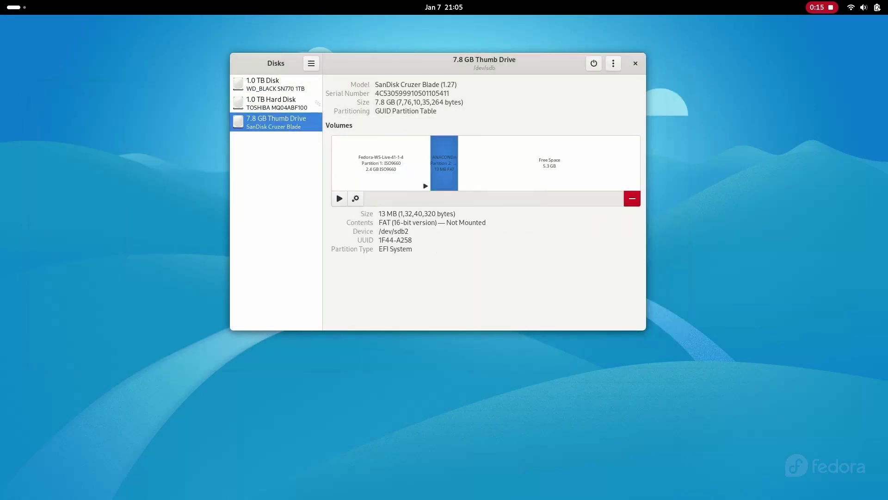
left_click(631, 198)
left_click(488, 253)
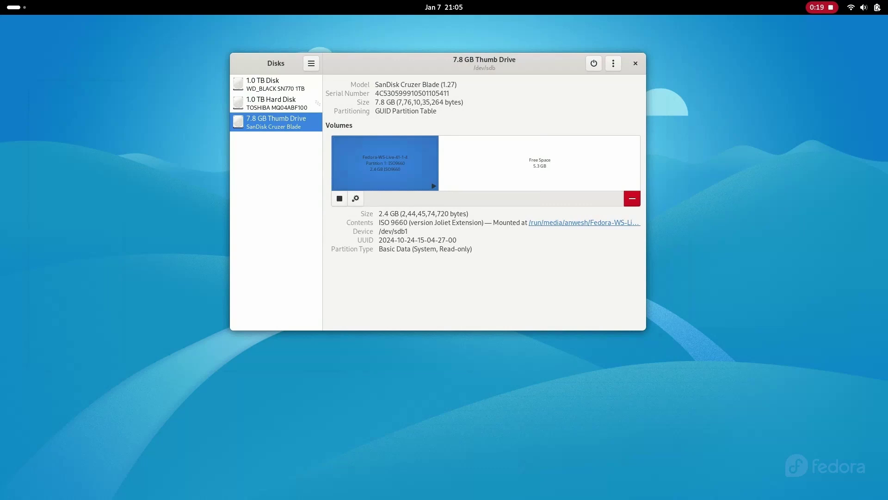
left_click(339, 198)
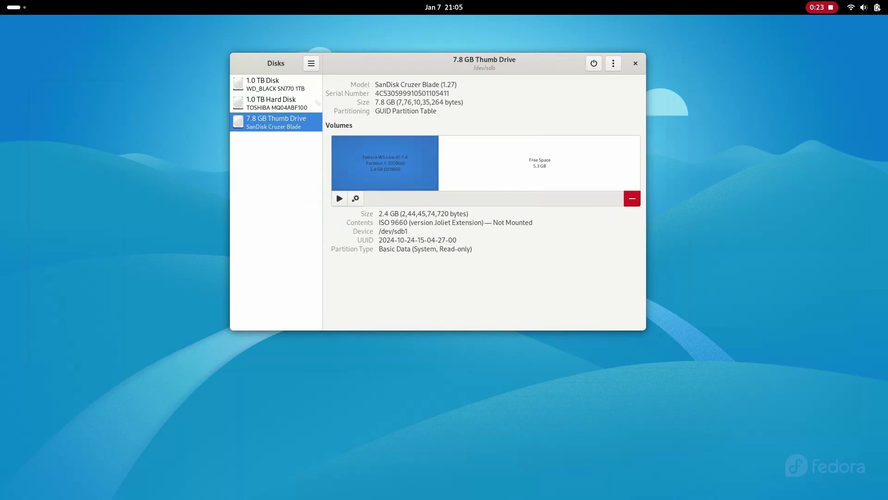
left_click(632, 198)
left_click(487, 254)
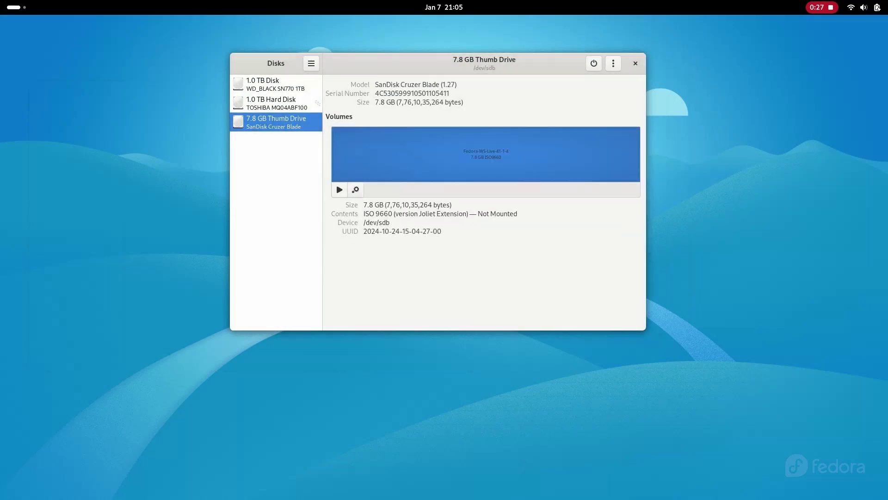
Step: Format the thumb drive's volume as FAT with the name PD
left_click(355, 190)
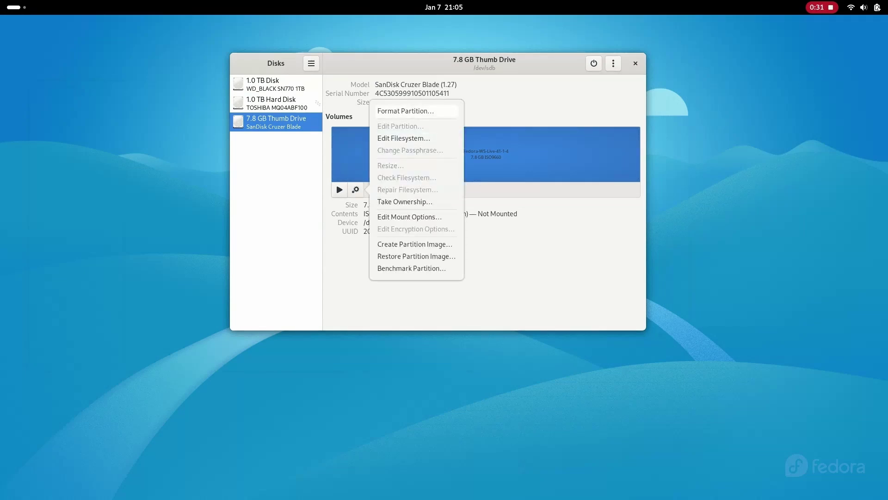
left_click(398, 109)
type("PD")
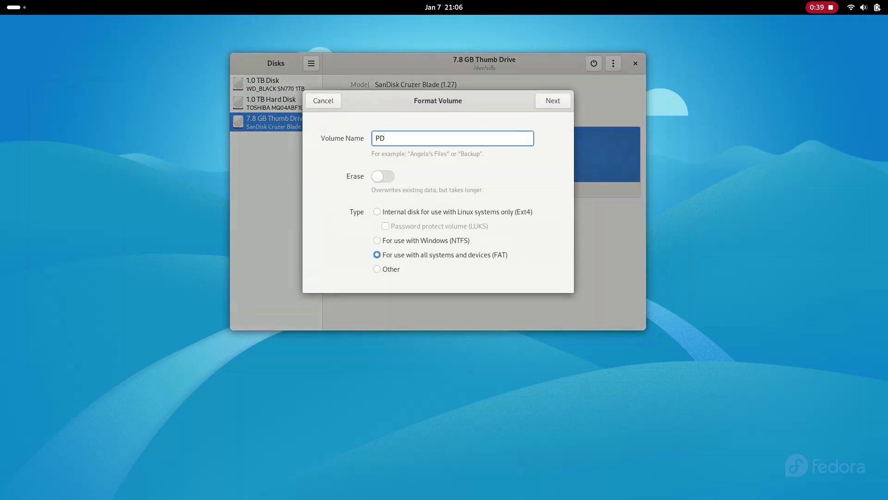
key("Return")
key("Return")
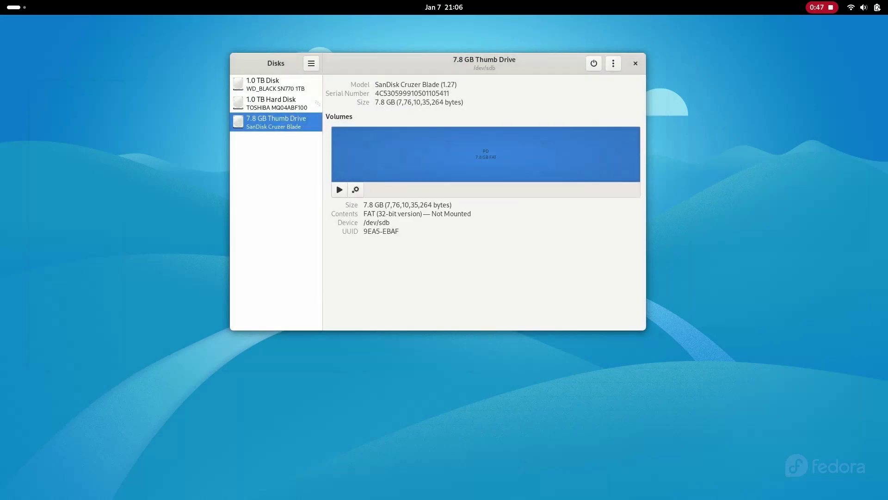
key("super")
left_click(439, 428)
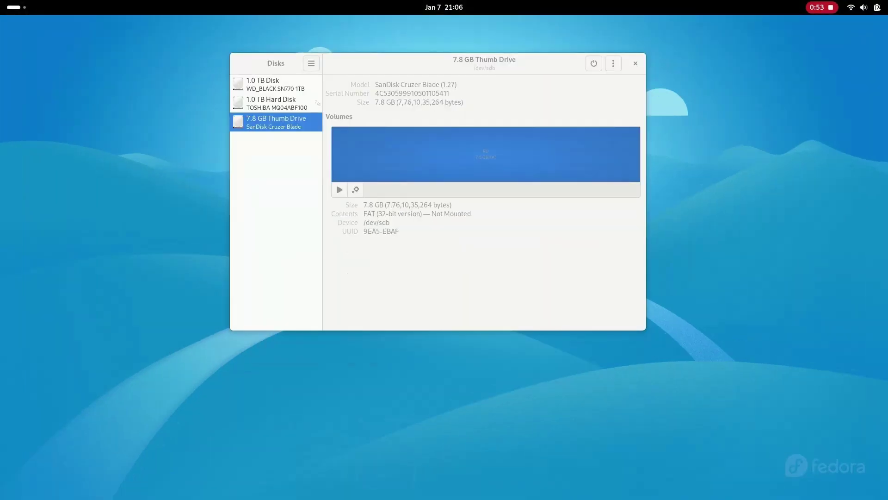
Step: Create a folder named test on the PD drive in Files, then close Files
key("super+e")
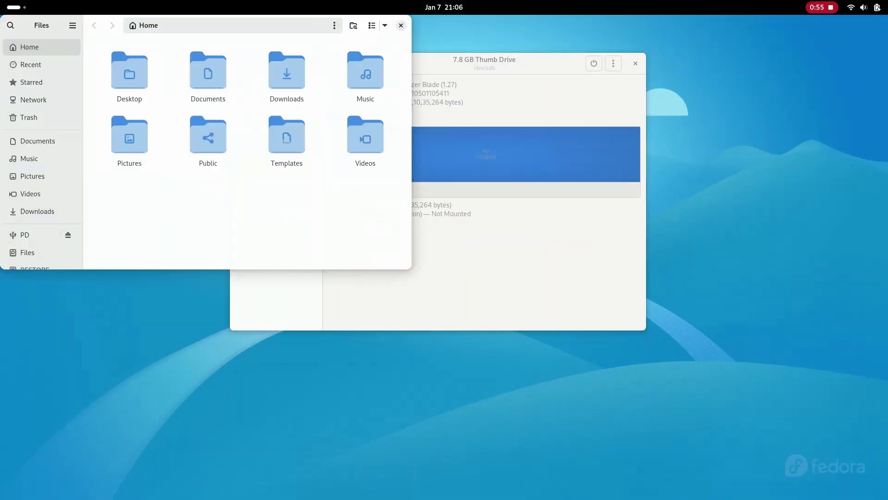
left_click(25, 234)
right_click(177, 106)
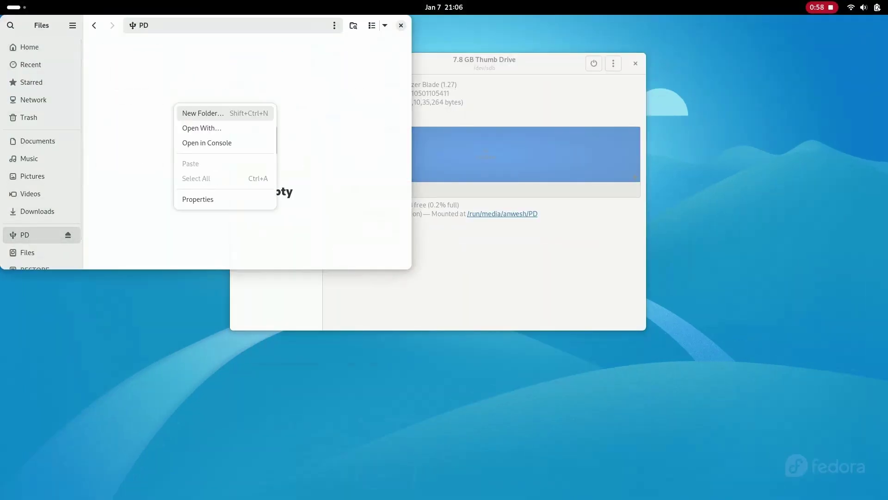
left_click(194, 113)
type("test")
key("Return")
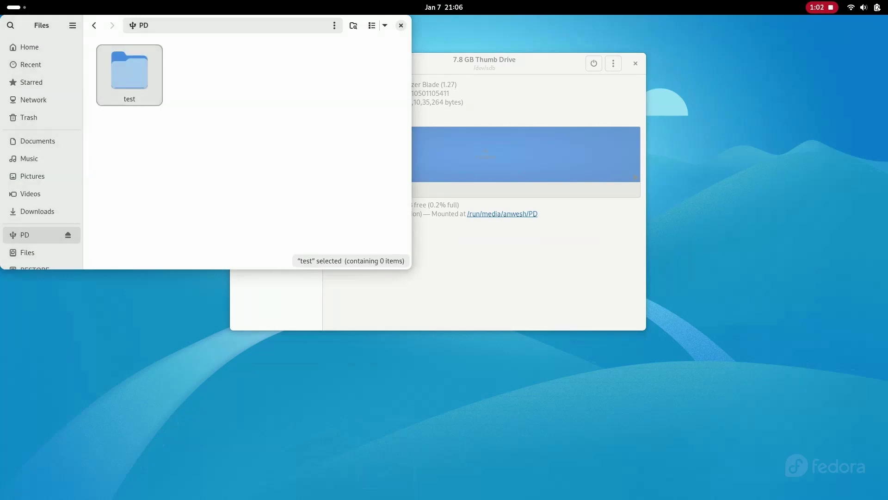
key("ctrl+w")
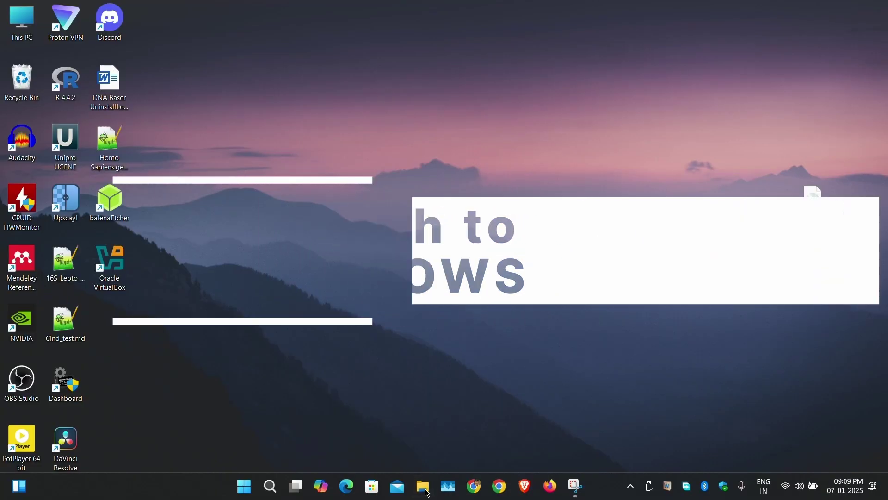
Step: Open the PD (F:) USB drive in File Explorer and check the test folder opens
left_click(426, 490)
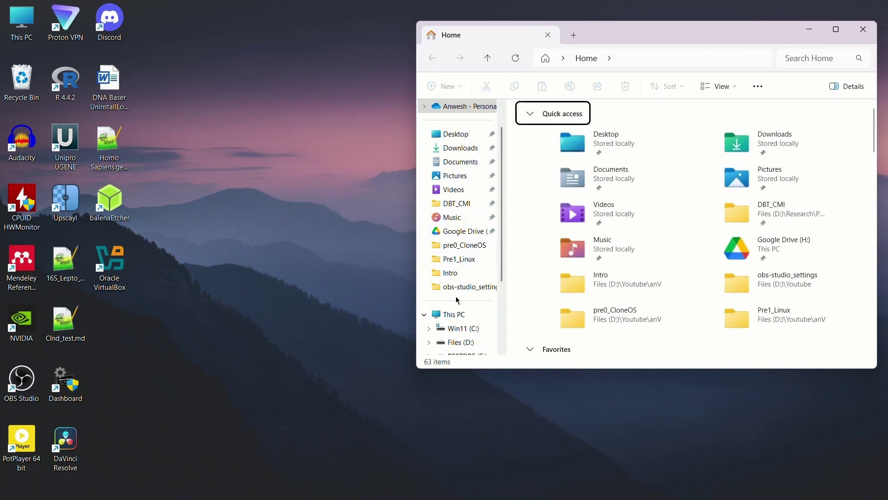
left_click(449, 314)
double_click(587, 209)
double_click(537, 125)
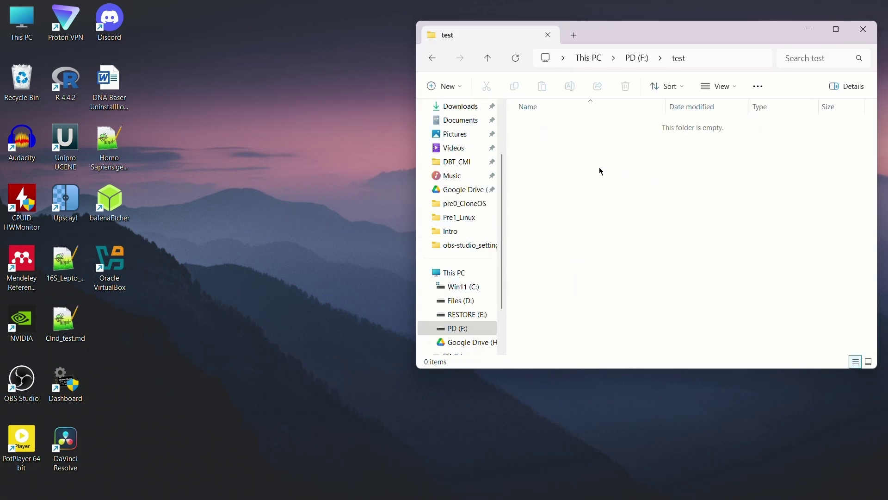
key("alt+Left")
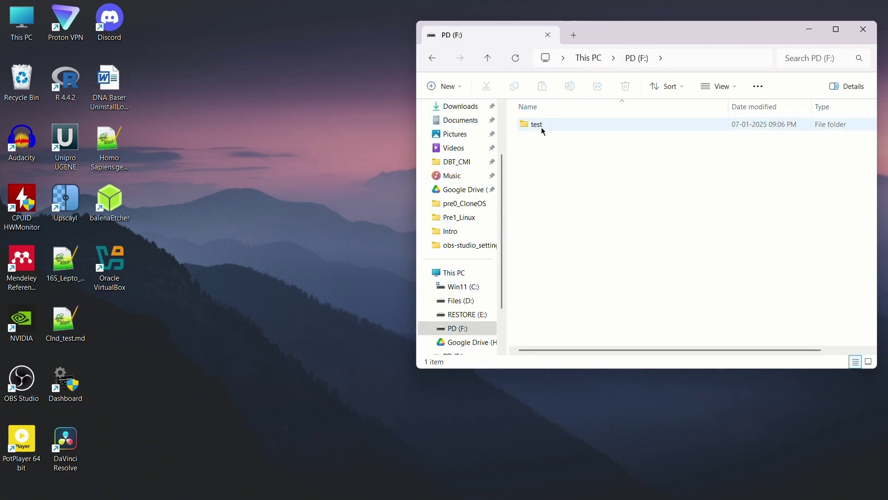
Step: Delete the test folder, close Explorer, and safely eject the Cruzer Blade USB drive
key("Delete")
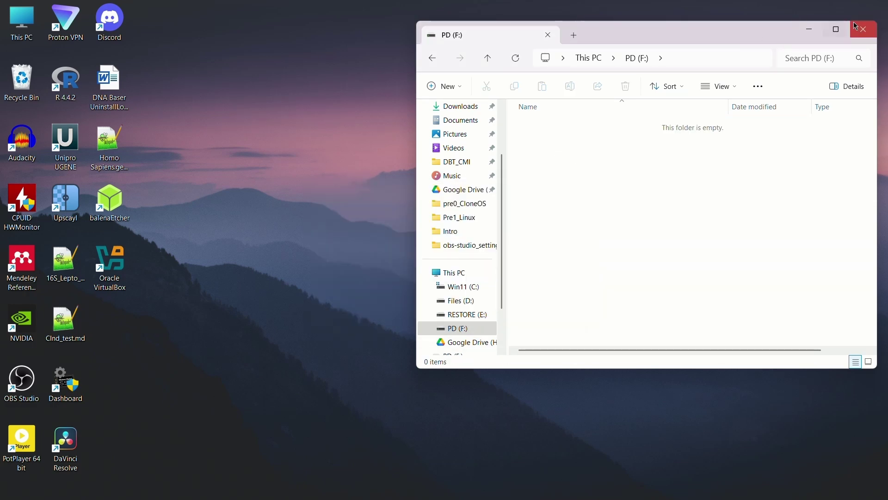
left_click(862, 30)
left_click(650, 485)
left_click(668, 463)
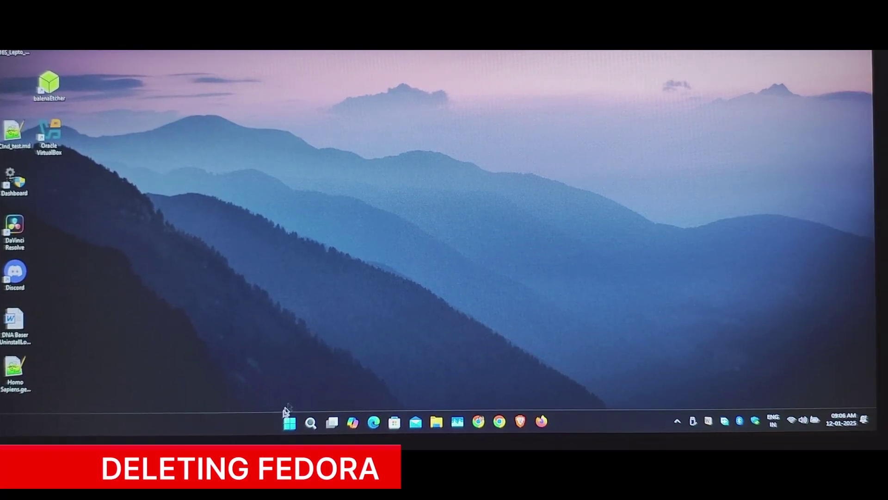
Step: Restart Windows 11 and choose UEFI Firmware Settings from the GRUB menu
left_click(290, 422)
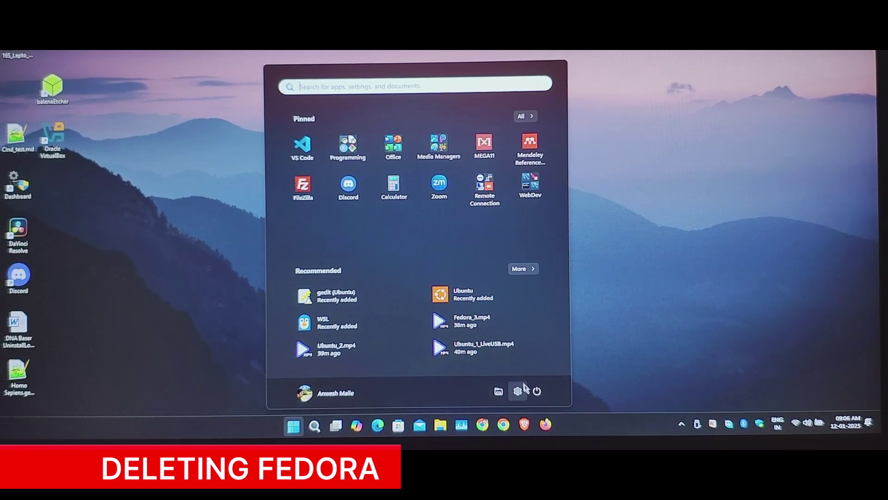
left_click(537, 391)
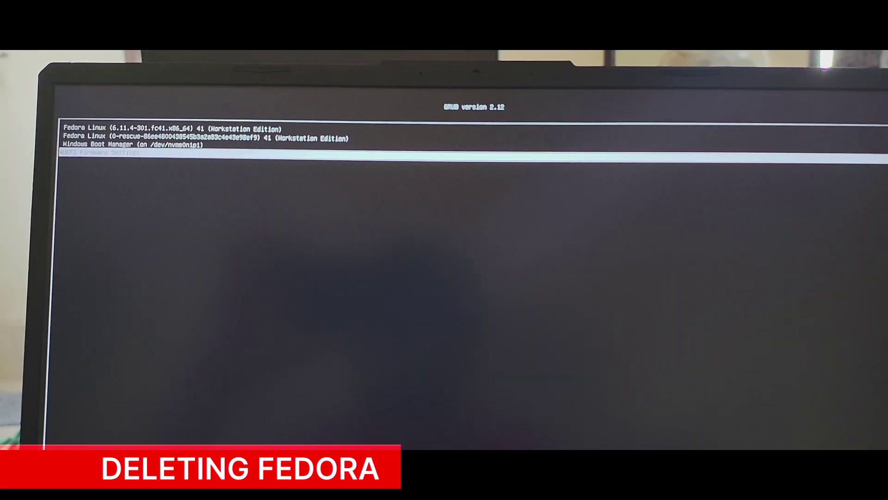
key("Return")
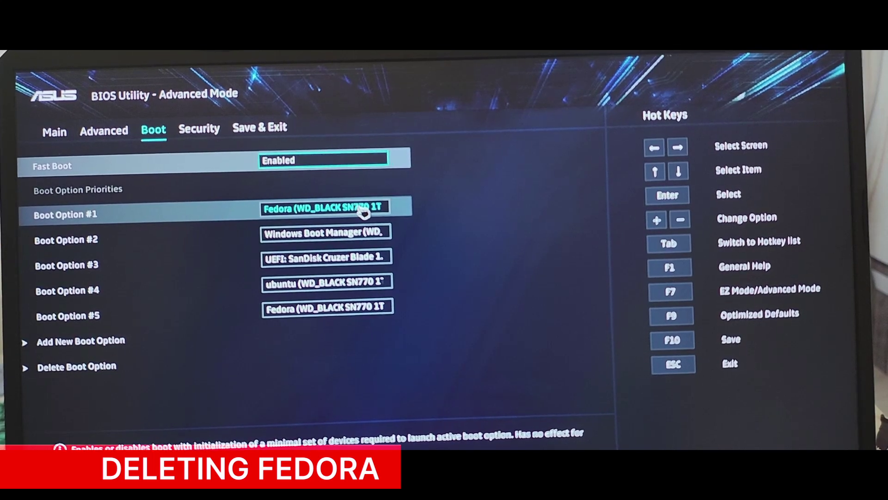
Step: Set Boot Option #1 to Windows Boot Manager, then save changes and exit the BIOS
left_click(363, 212)
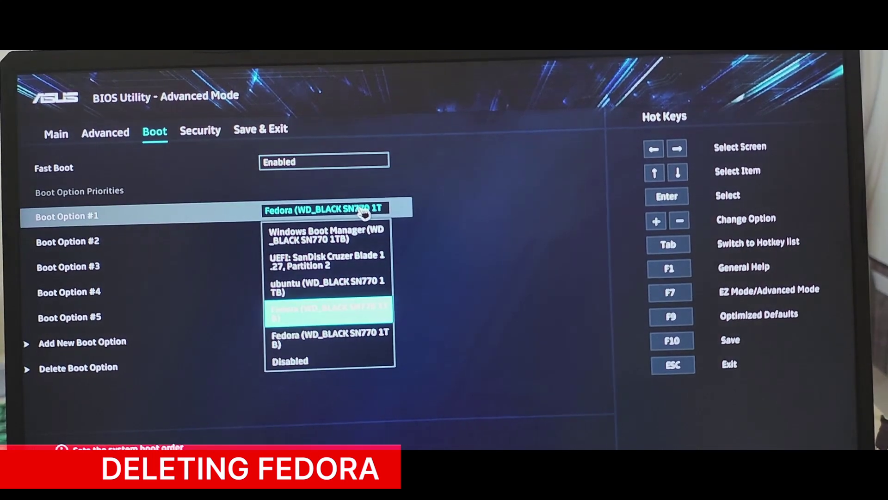
left_click(352, 238)
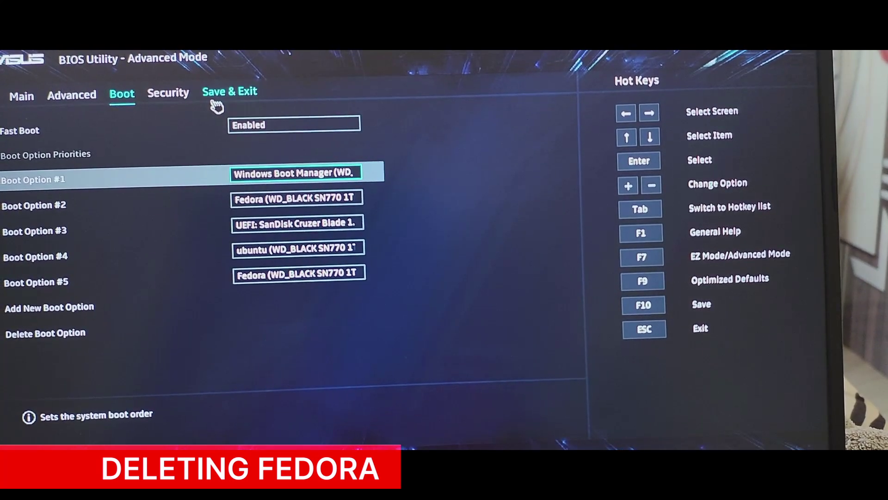
left_click(217, 104)
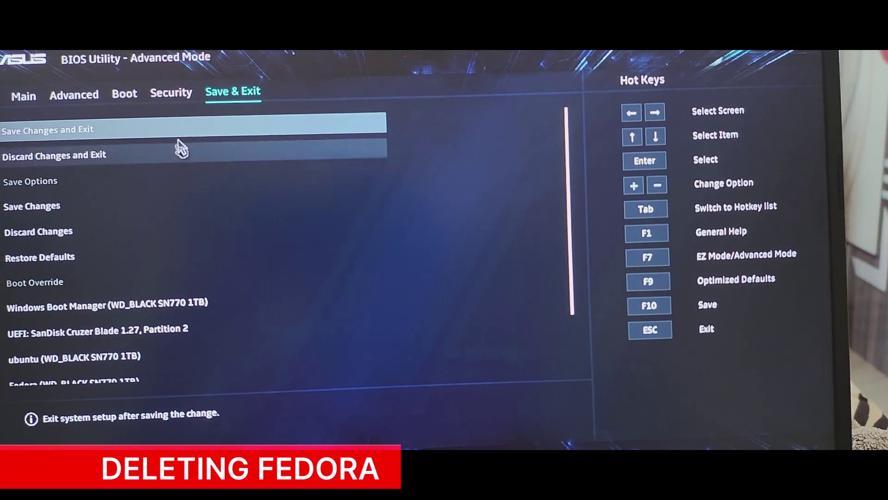
left_click(93, 139)
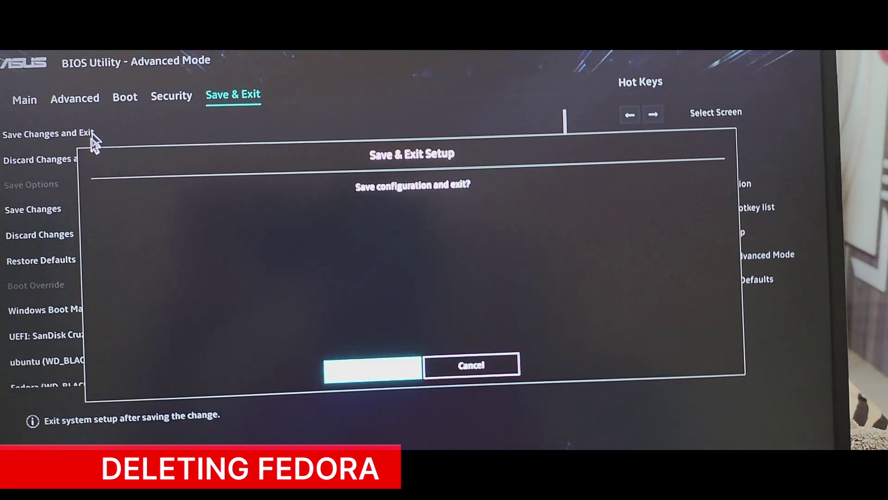
left_click(380, 370)
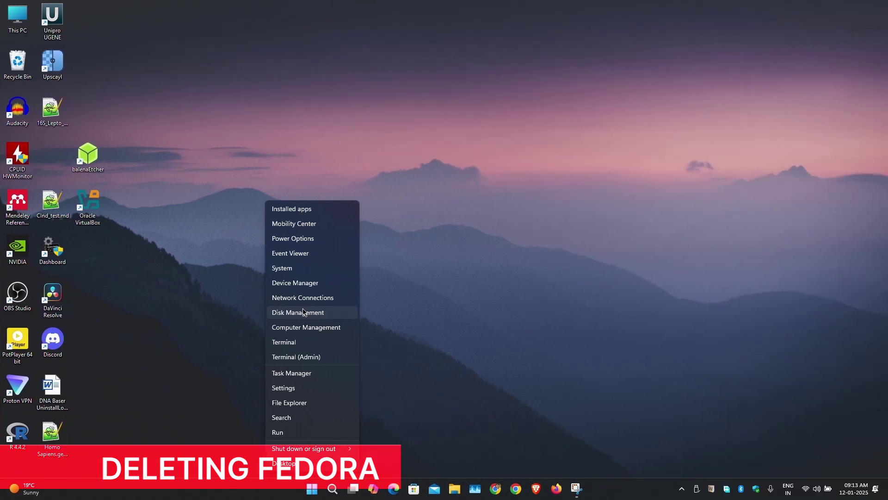
Step: Open Disk Management and delete the 1.00 GB Fedora partition on Disk 1
left_click(303, 312)
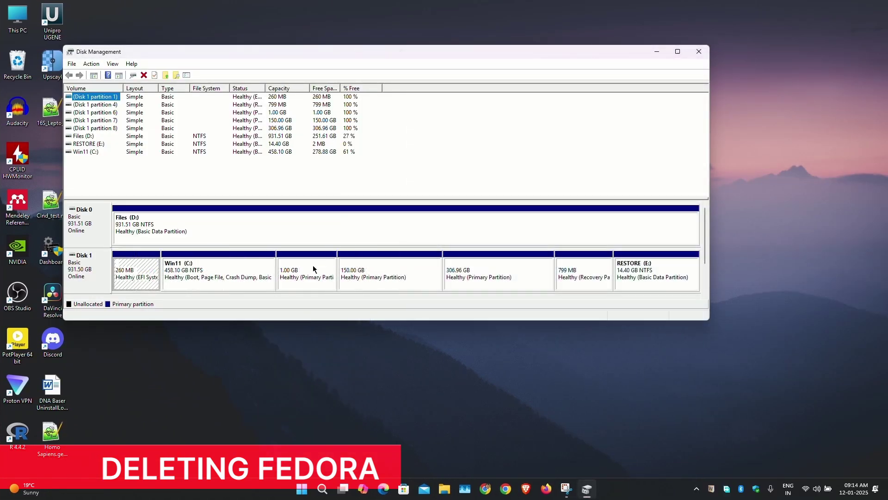
left_click(315, 275)
left_click(361, 286)
left_click(476, 277)
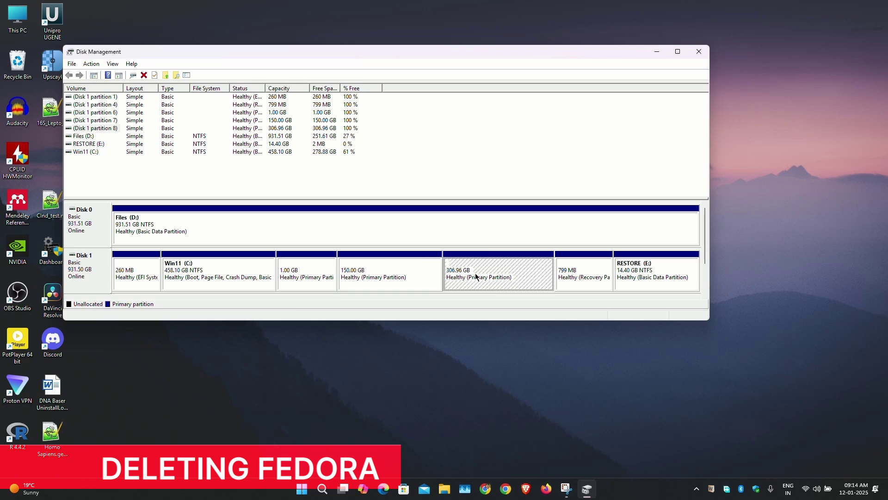
left_click(323, 261)
right_click(303, 261)
left_click(324, 349)
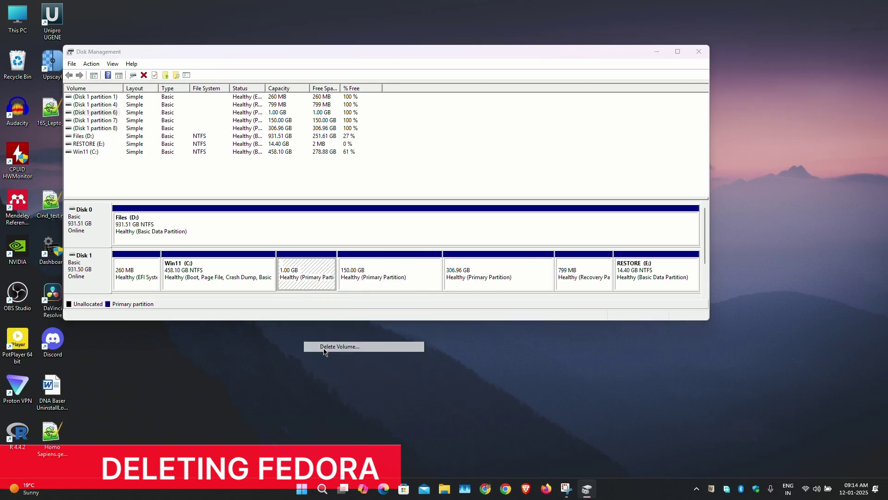
left_click(480, 279)
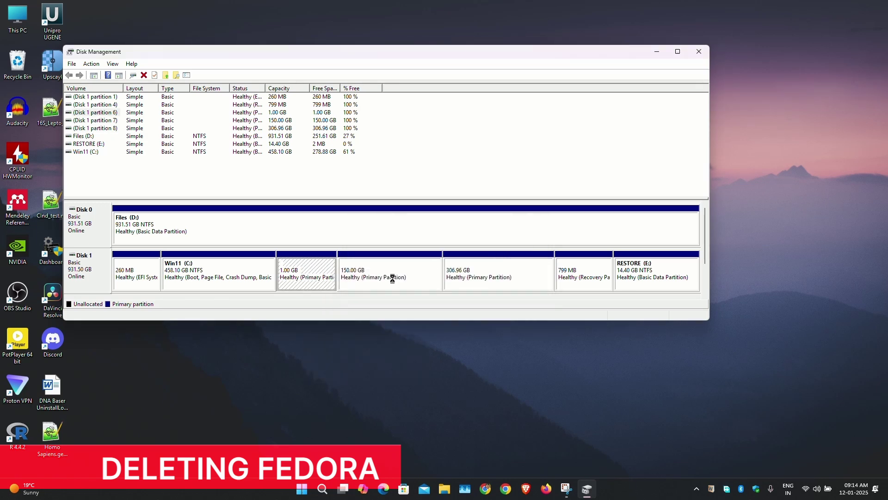
Step: Delete the 150.00 GB and 306.96 GB Fedora partitions as well
right_click(392, 278)
left_click(411, 363)
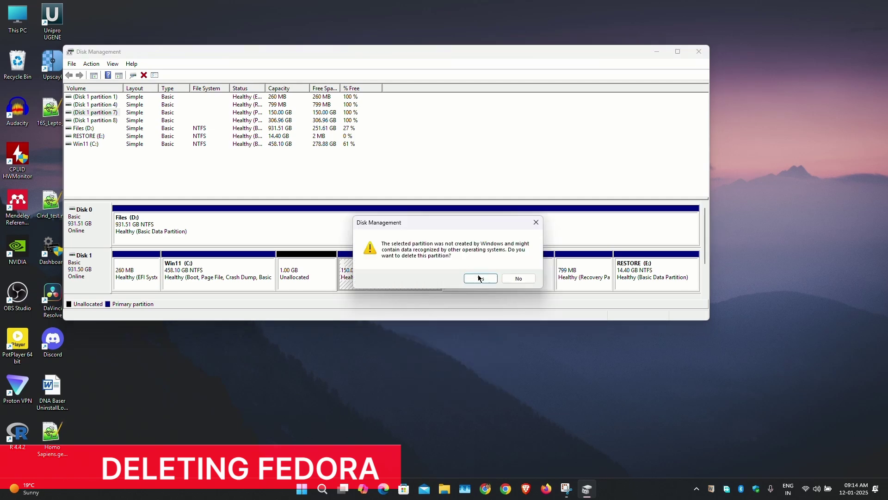
left_click(480, 278)
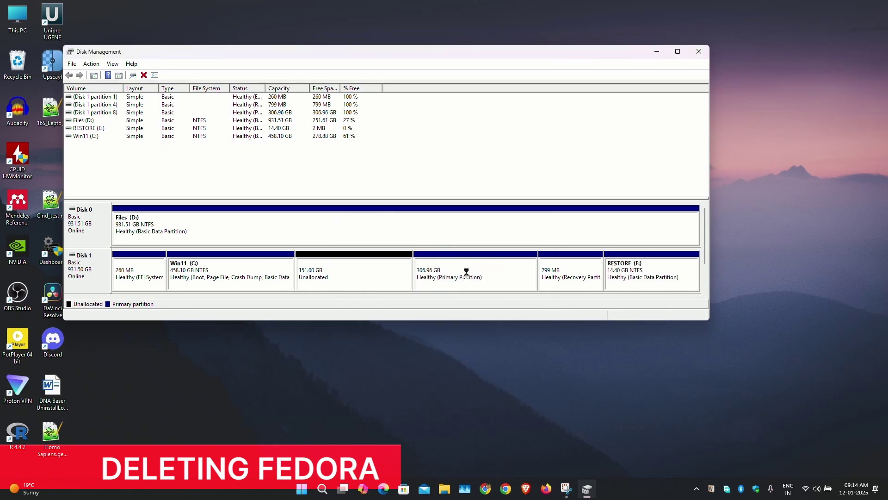
right_click(466, 272)
left_click(486, 373)
left_click(480, 279)
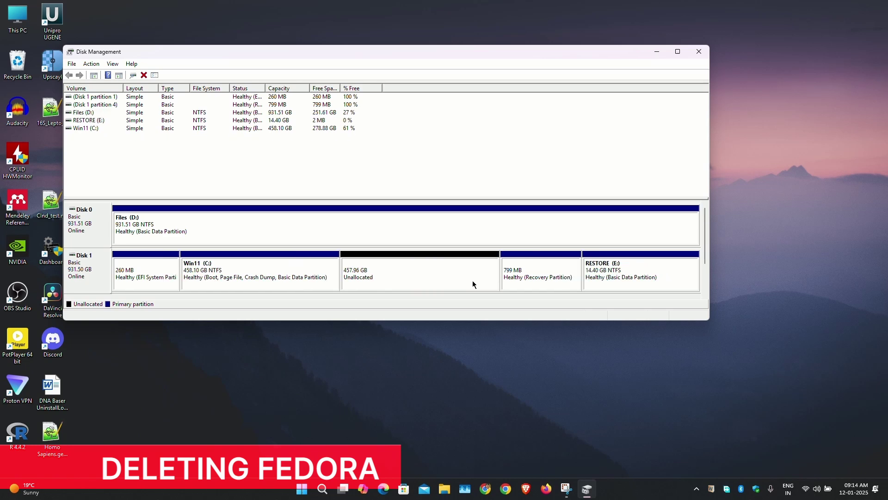
Step: Extend Win11 (C:) by all 468948 MB of free space, making it 916.06 GB
right_click(309, 262)
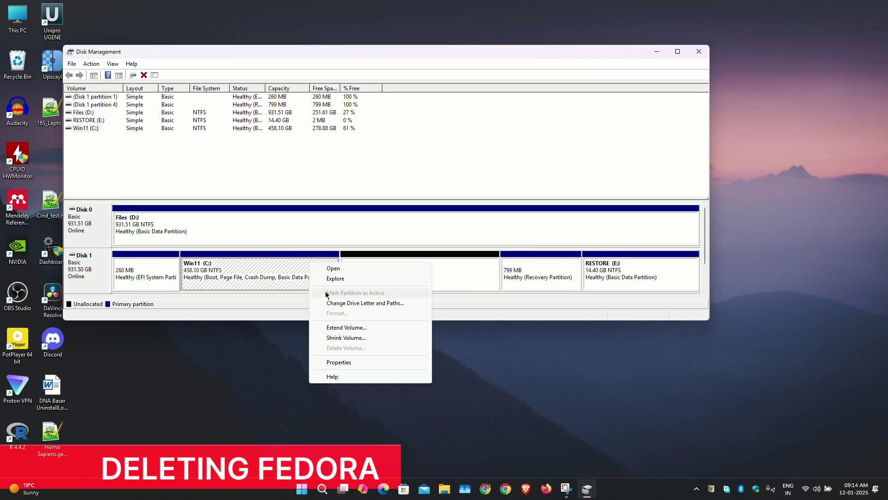
left_click(325, 329)
left_click(239, 273)
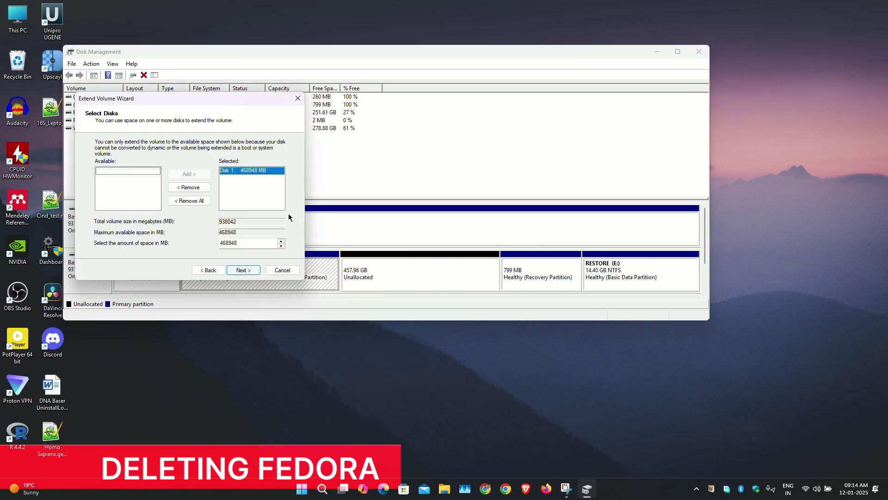
left_click(241, 271)
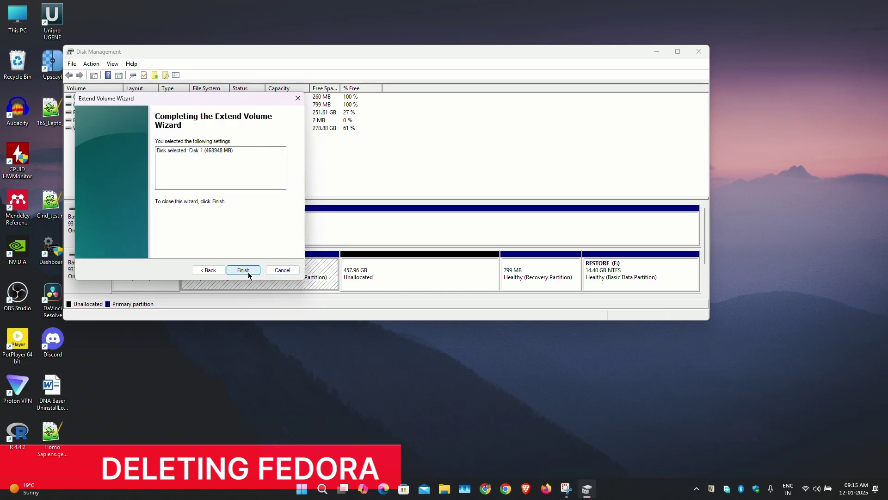
left_click(243, 271)
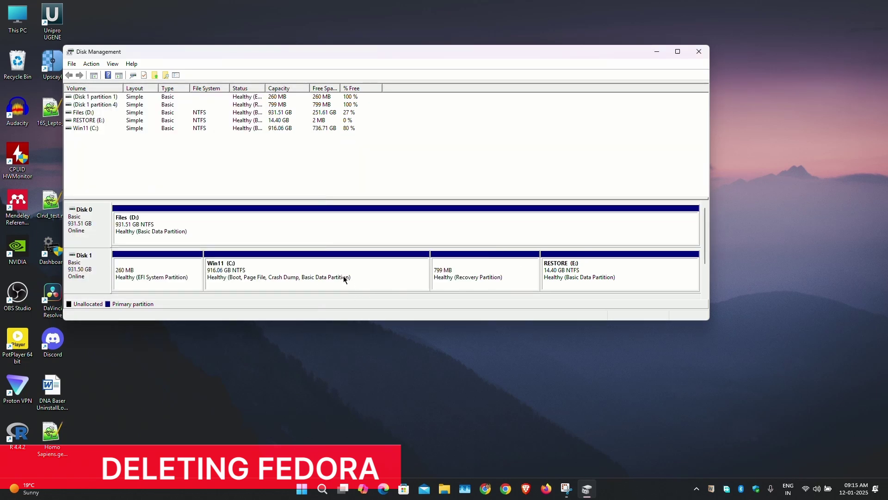